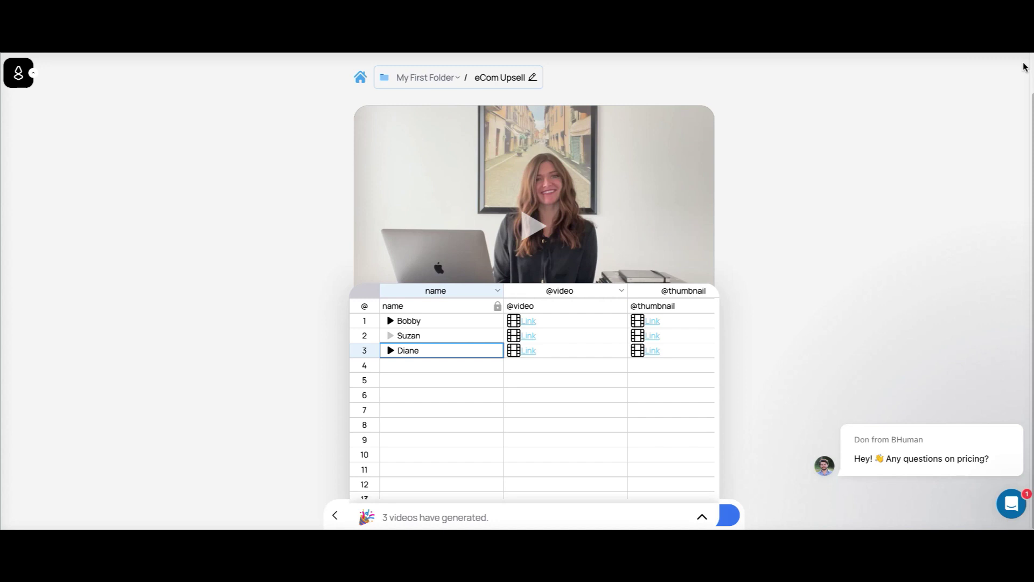
Open row 1's generated video link from the eCom Upsell sheet on Vimeo
left_click(528, 321)
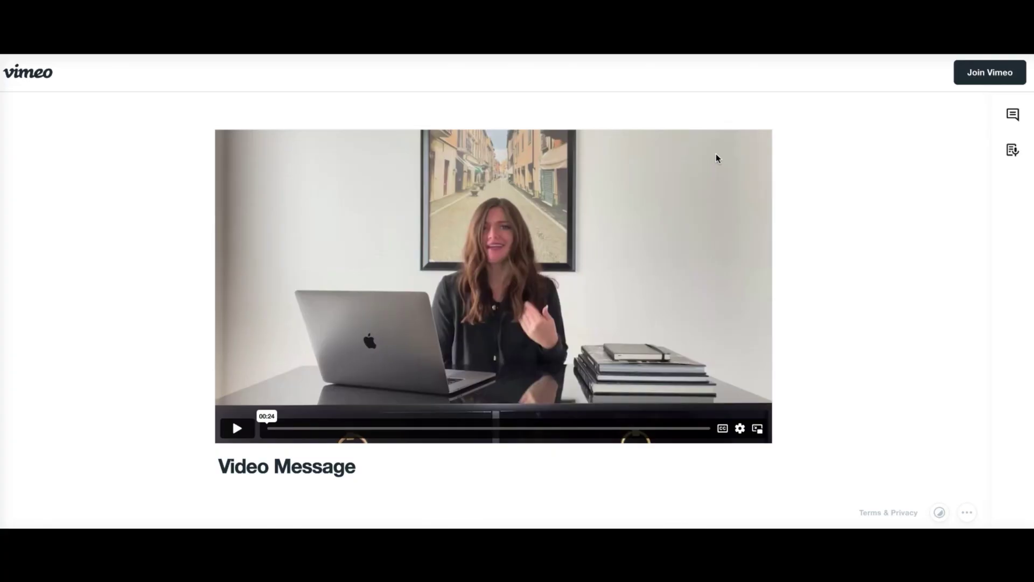
Play the 00:24 personalised Vimeo video message
left_click(237, 429)
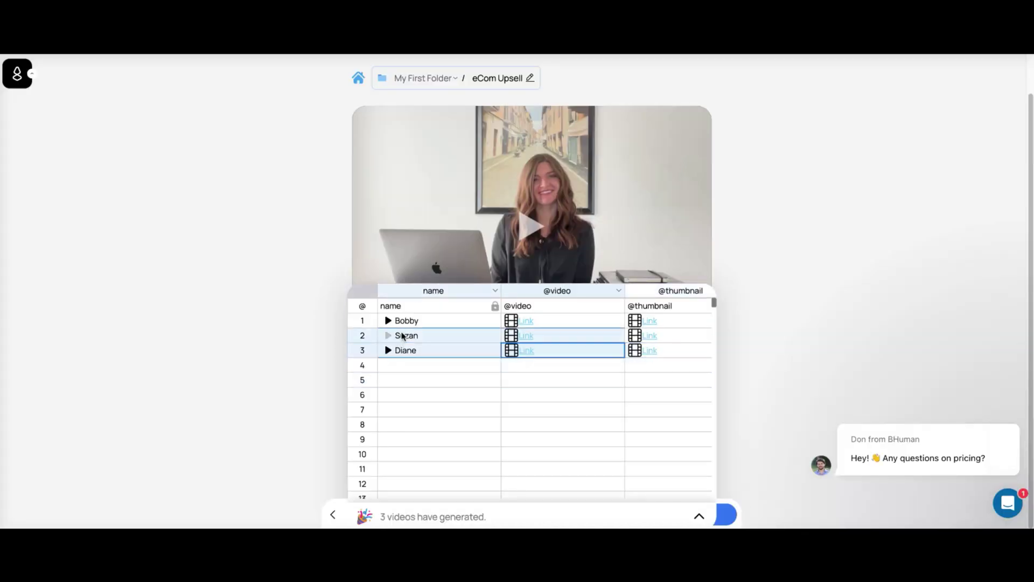
left_click_drag(401, 338, 668, 306)
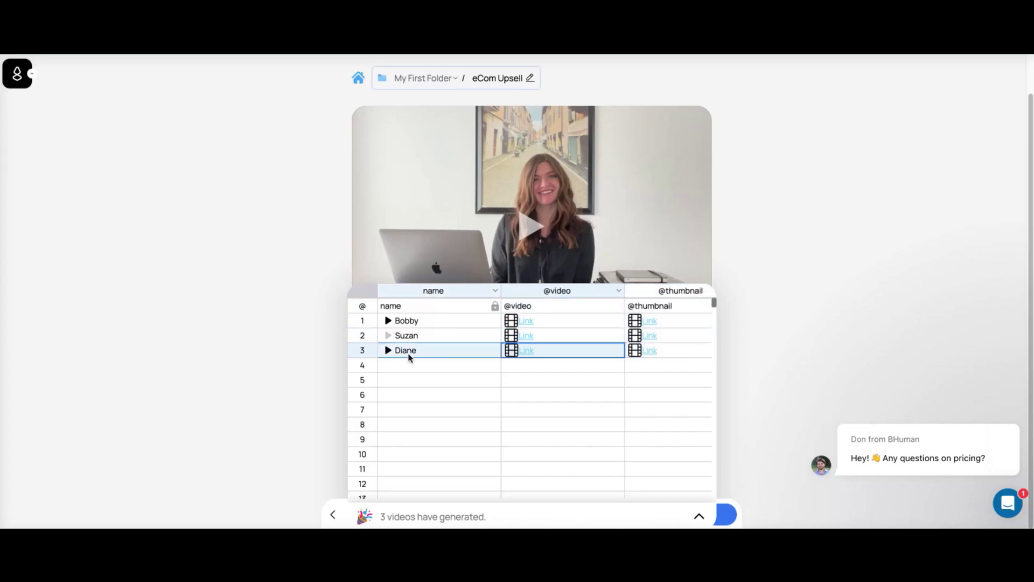
Highlight row 3's video and thumbnail cells and play its 00:24 Vimeo message
left_click_drag(410, 357, 852, 266)
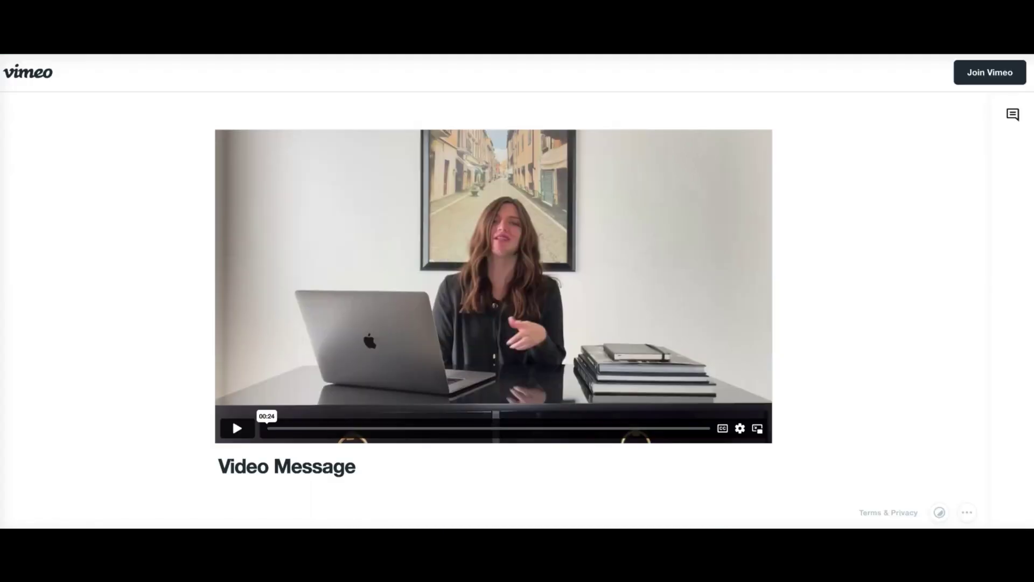
left_click(237, 428)
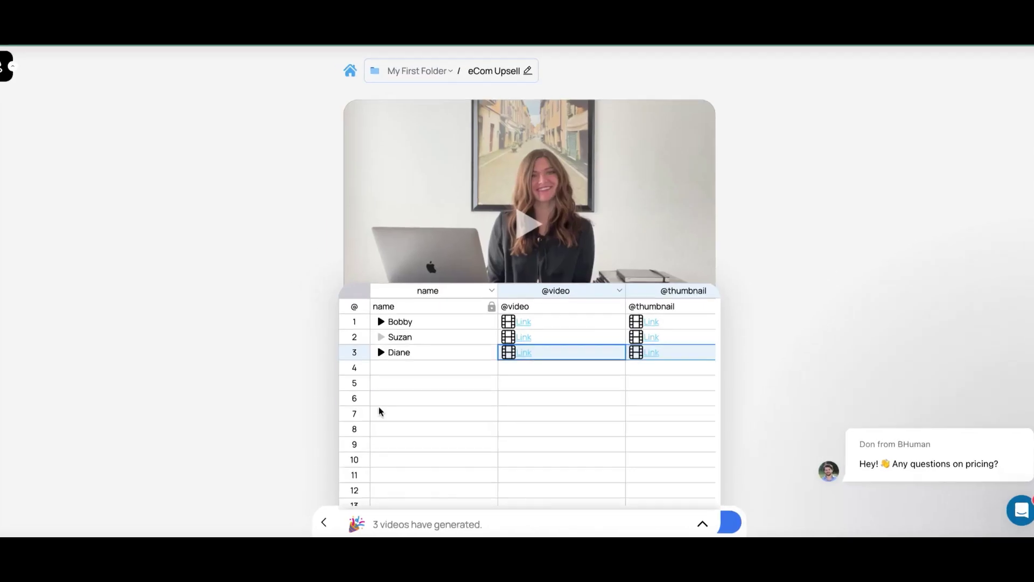
left_click(377, 408, "shift")
left_click(663, 331, "shift")
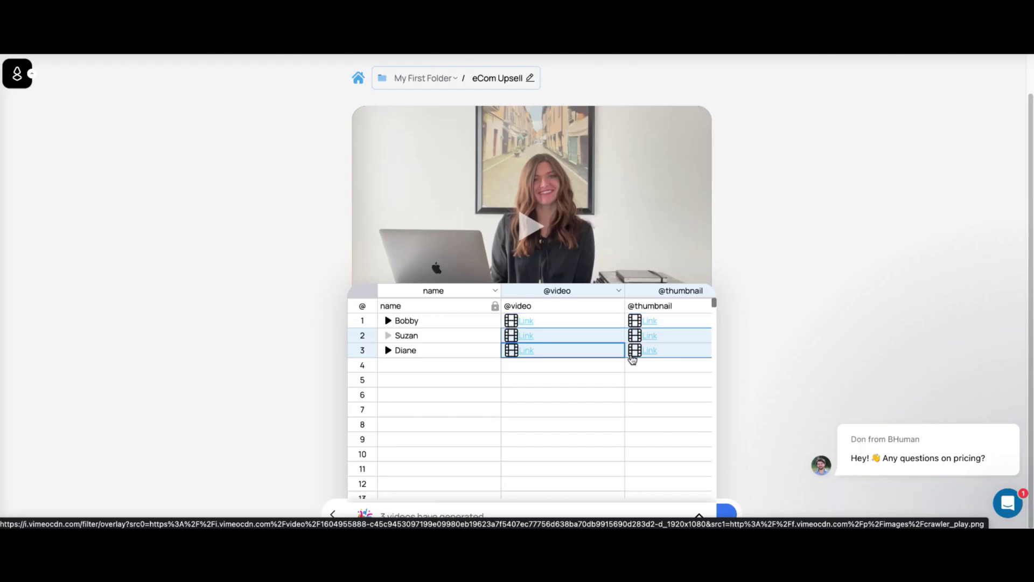
left_click_drag(501, 431, 811, 176)
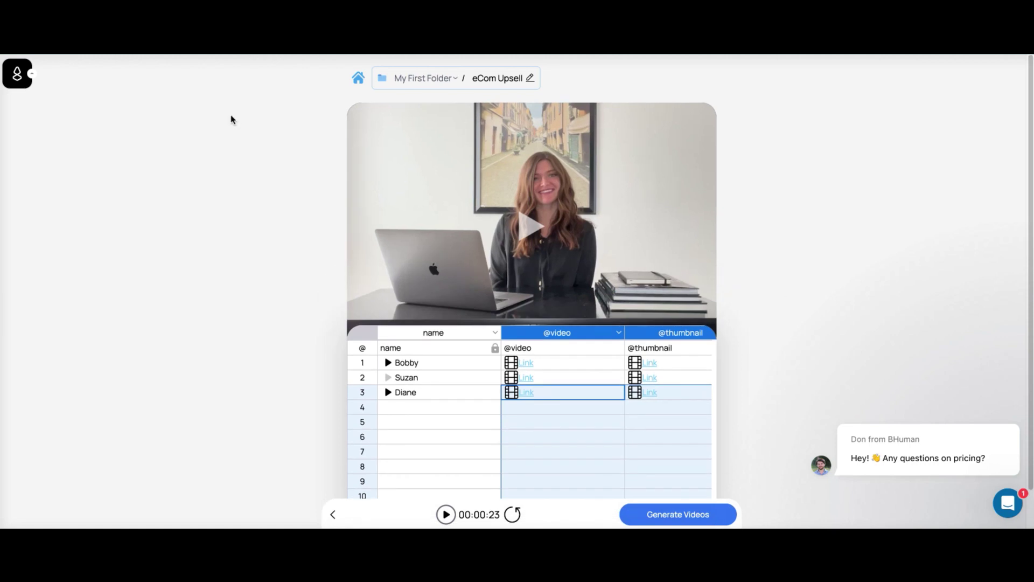
left_click(358, 79)
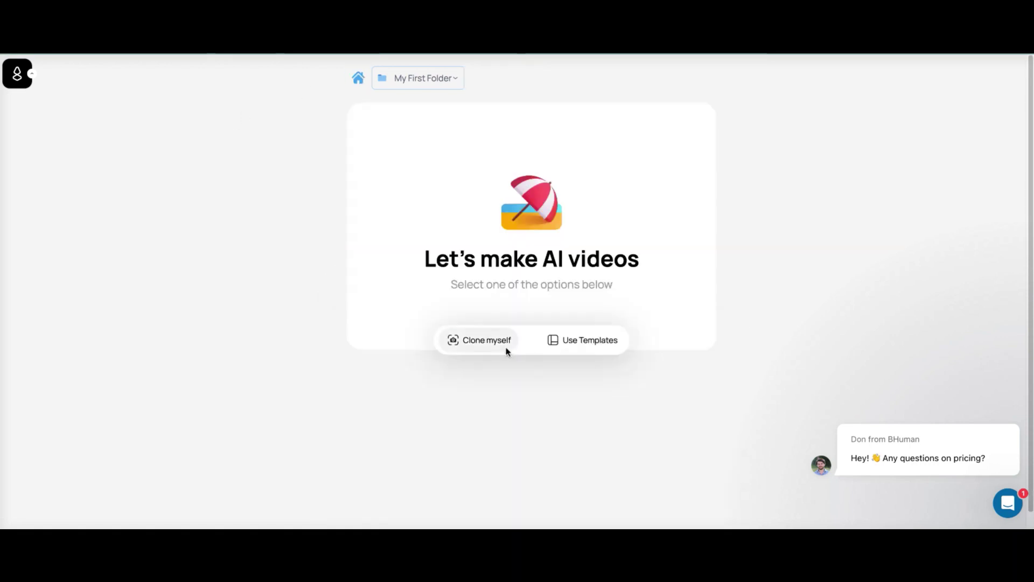
Preview the eCommerce 'Cart recovery with discount' template and start a project from it
left_click(564, 343)
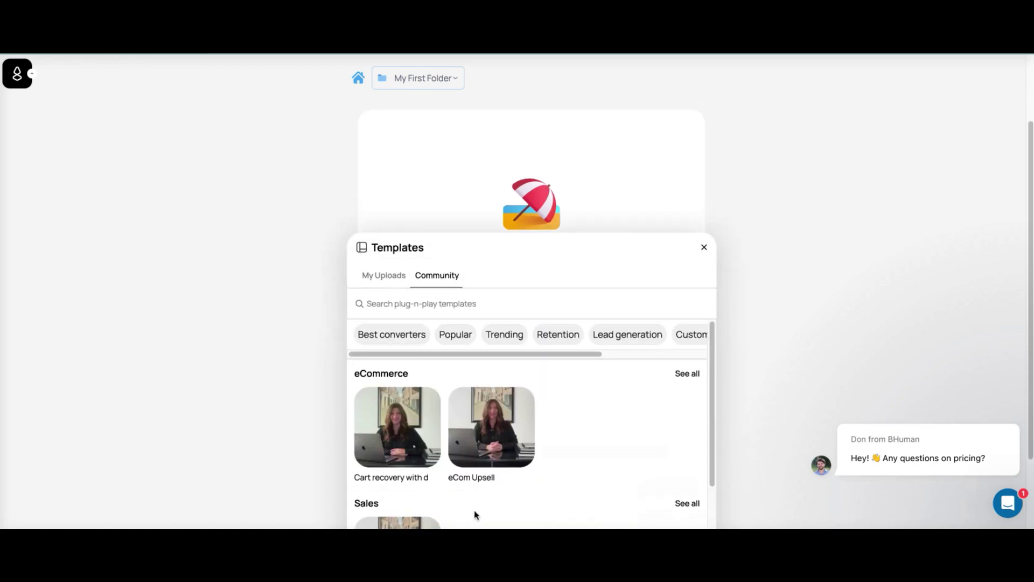
left_click(399, 415)
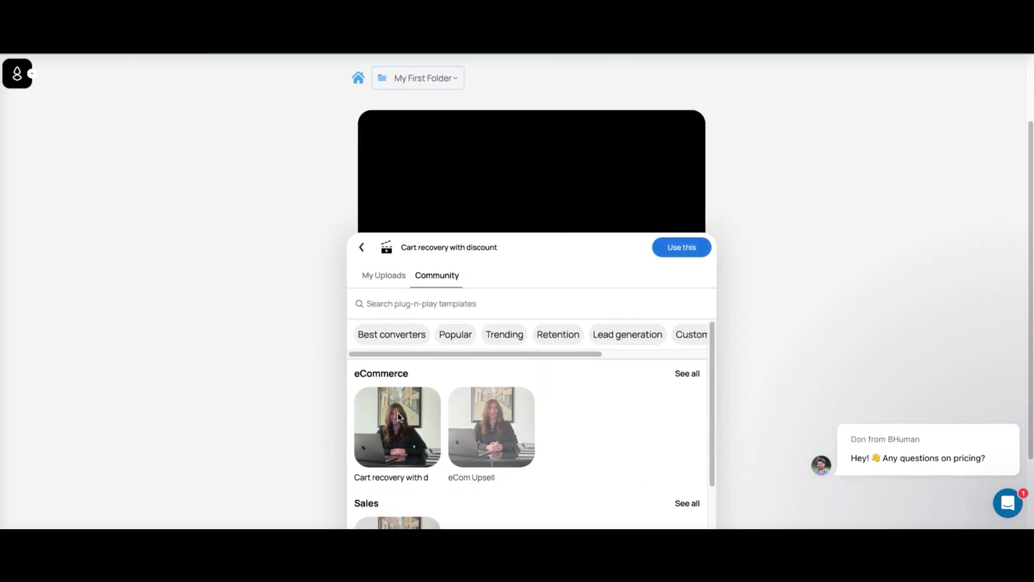
left_click(682, 247)
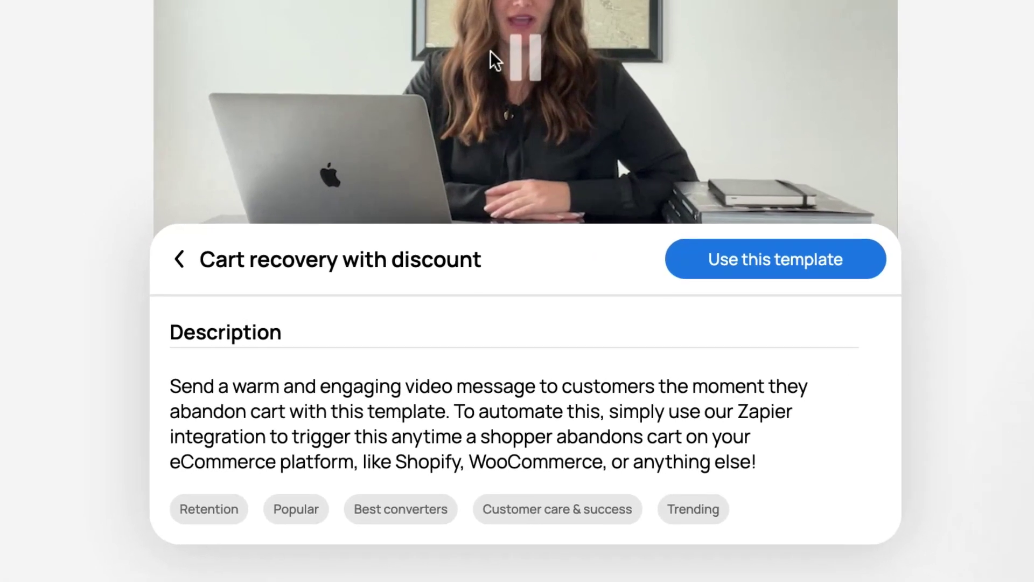
left_click(547, 59)
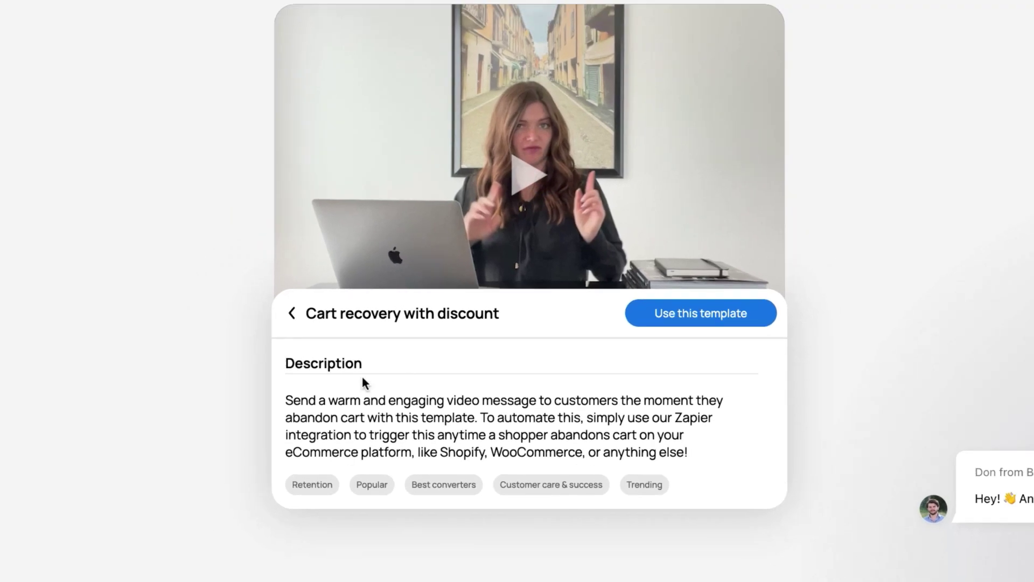
left_click(714, 316)
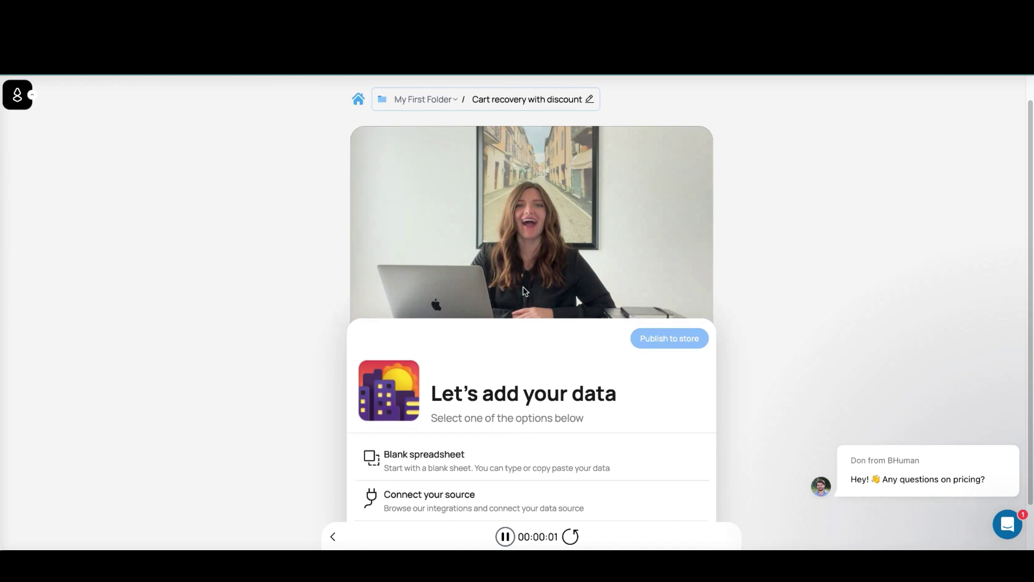
Pause the template video and choose Blank spreadsheet for the campaign data
left_click(524, 291)
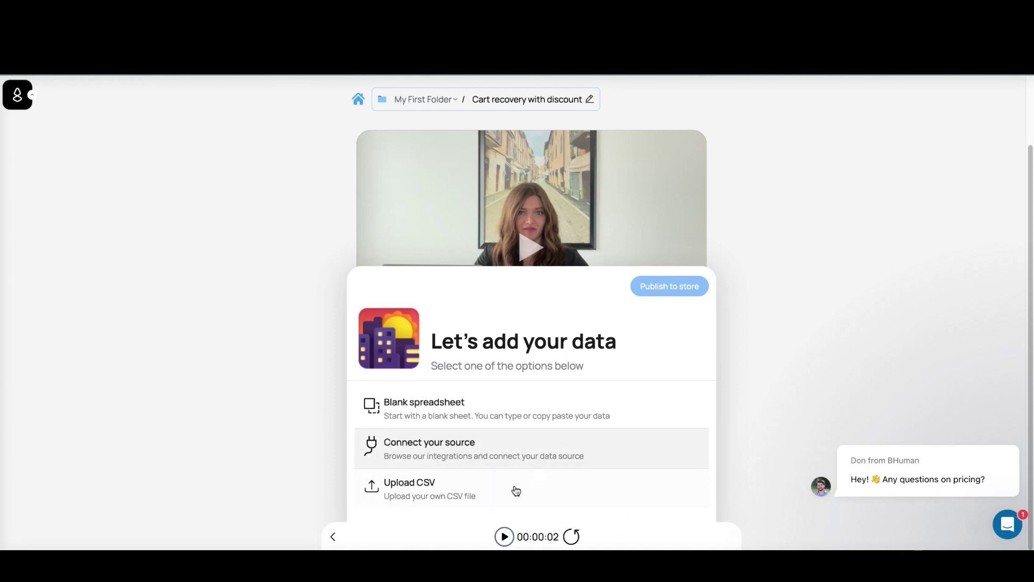
left_click(425, 406)
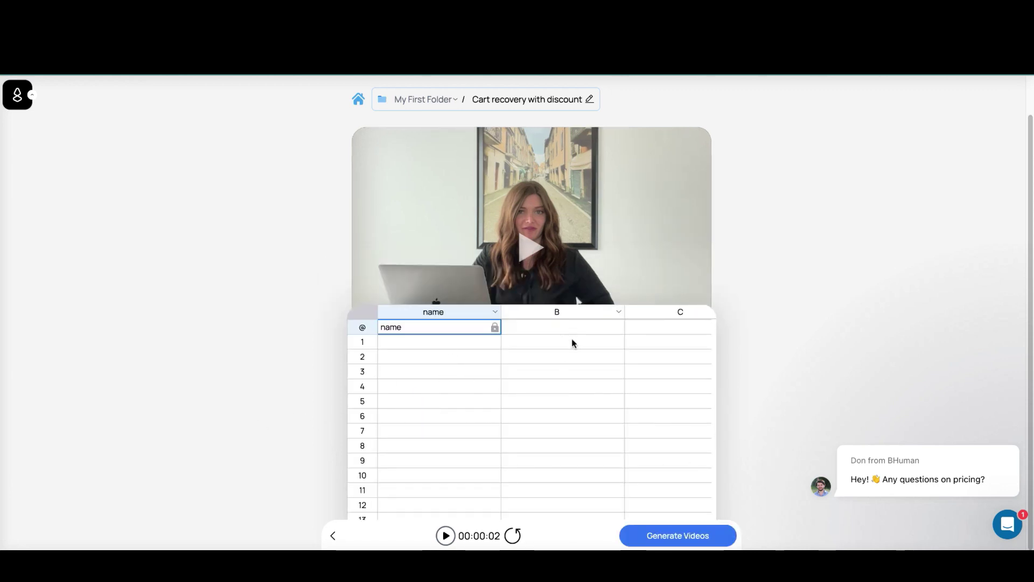
Name the second column 'Product' beside the name column
left_click(539, 331)
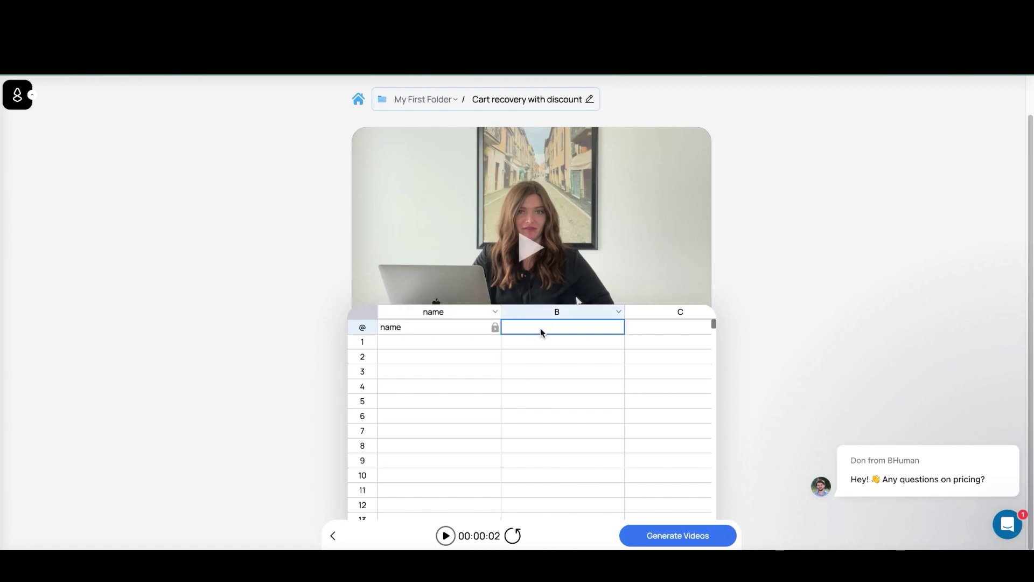
type("Product")
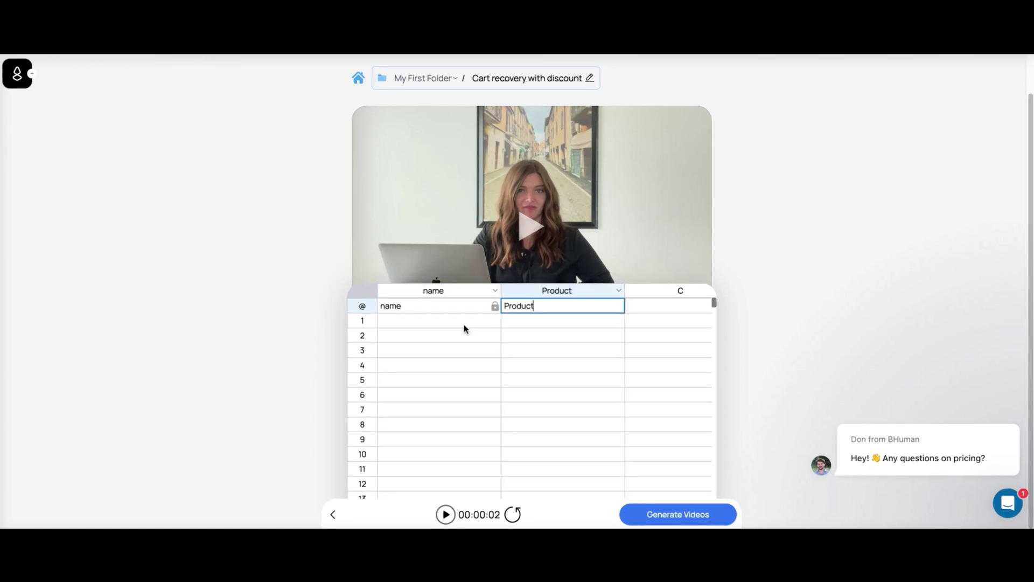
left_click(416, 308)
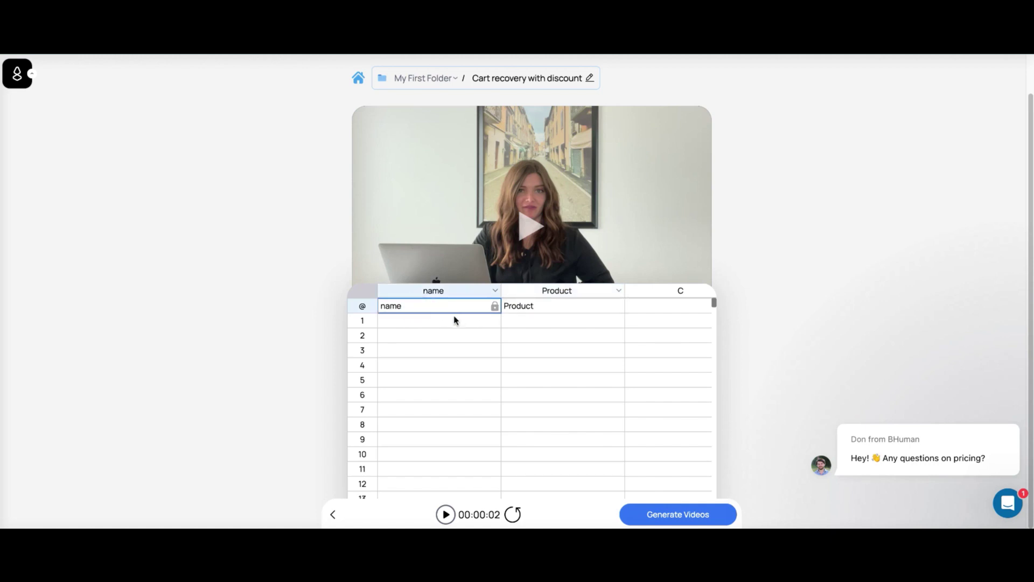
left_click(550, 307)
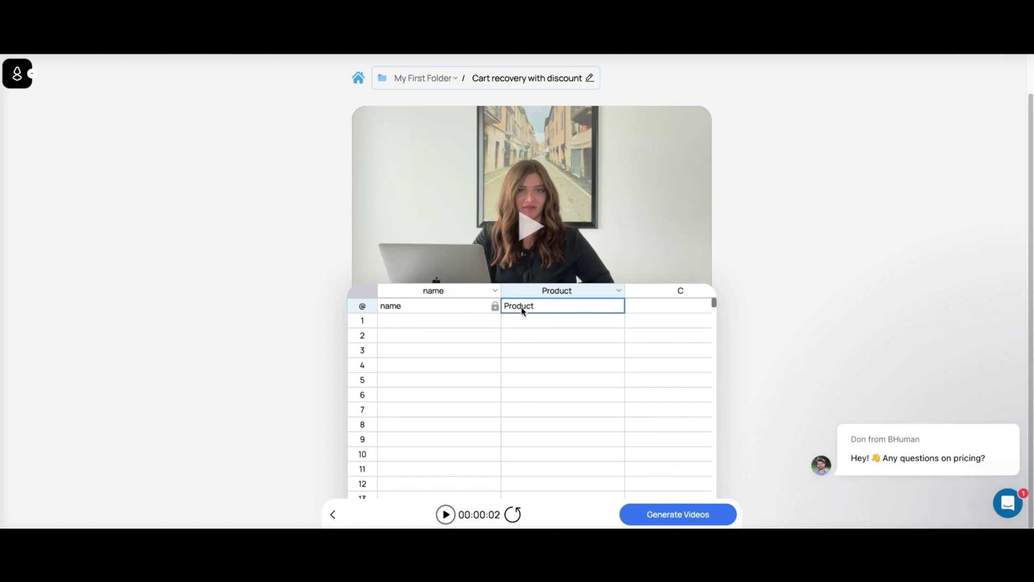
Enter the first recipient's name and Product 'wipers' in row 1, then generate the videos
left_click(410, 324)
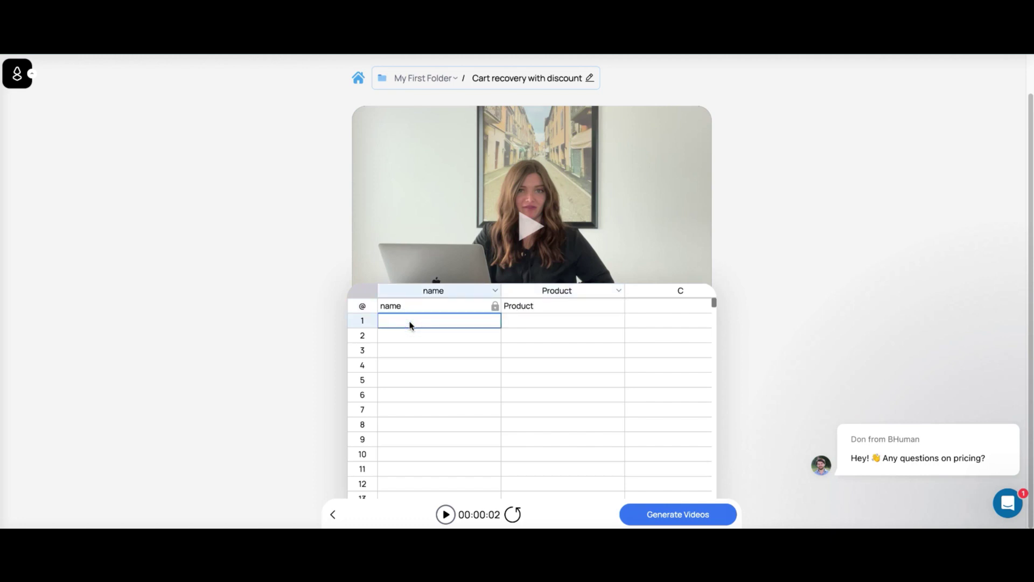
type("E")
type("obb")
type("y")
left_click(512, 319)
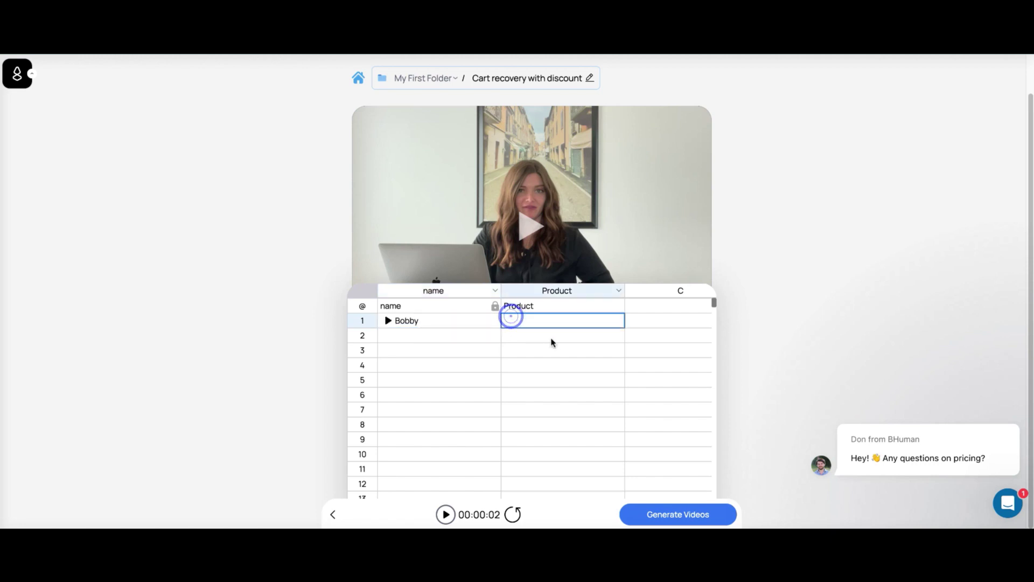
type("wipers")
left_click(674, 515)
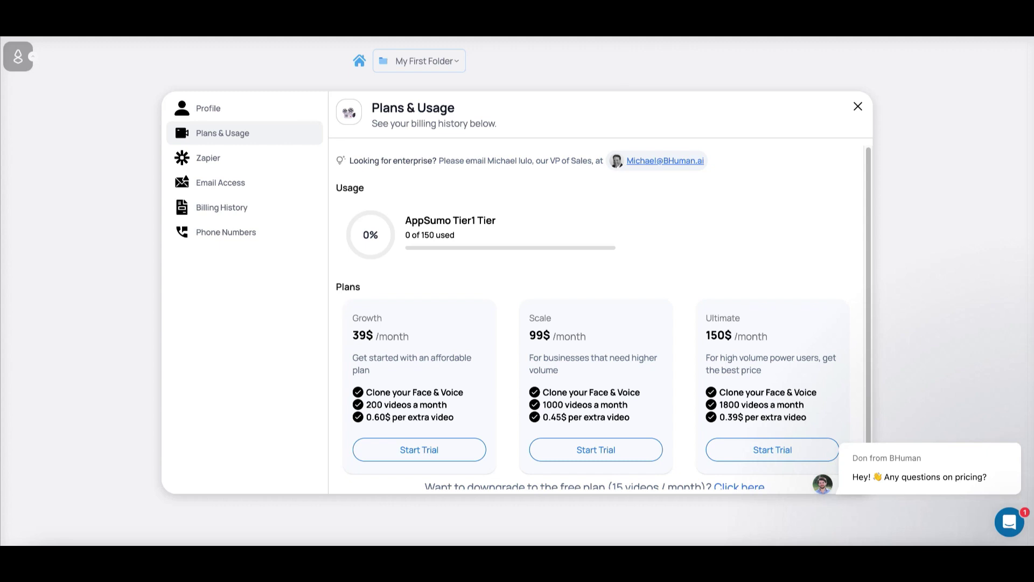
Open the AppSumo Tier1 deal page listing BHuman's $49, $109 and $219 tiers
left_click(638, 36)
scroll(607, 435, "up", 1)
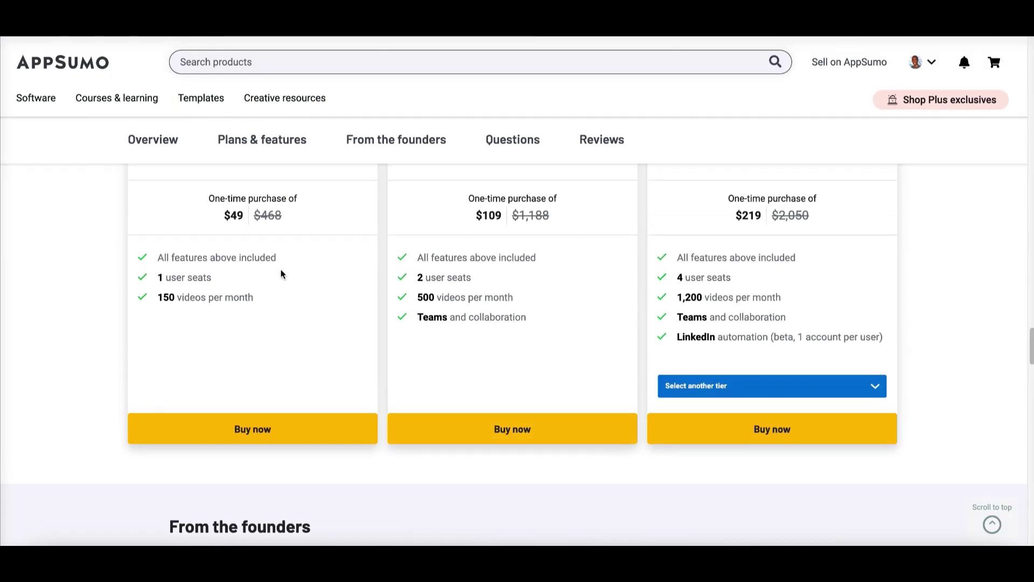
Scroll to AppSumo's license tiers and select License Tier 5 at $379
scroll(212, 251, "up", 1)
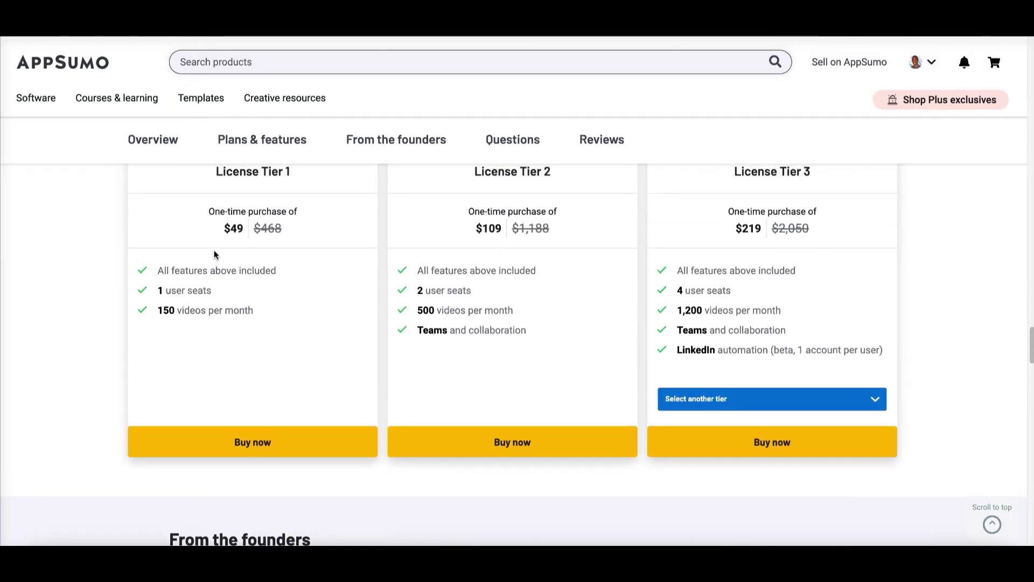
scroll(212, 251, "up", 1)
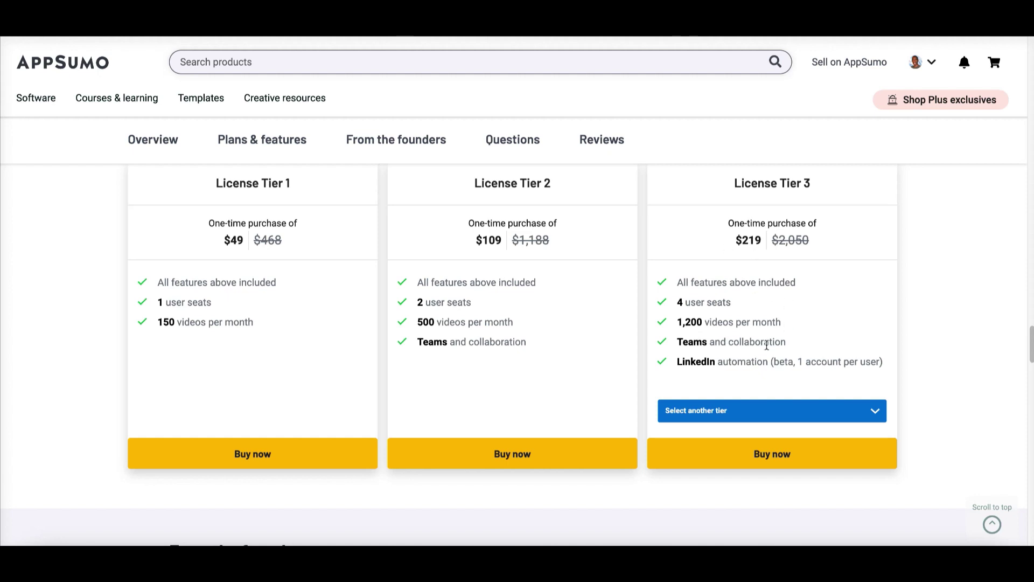
left_click(878, 414)
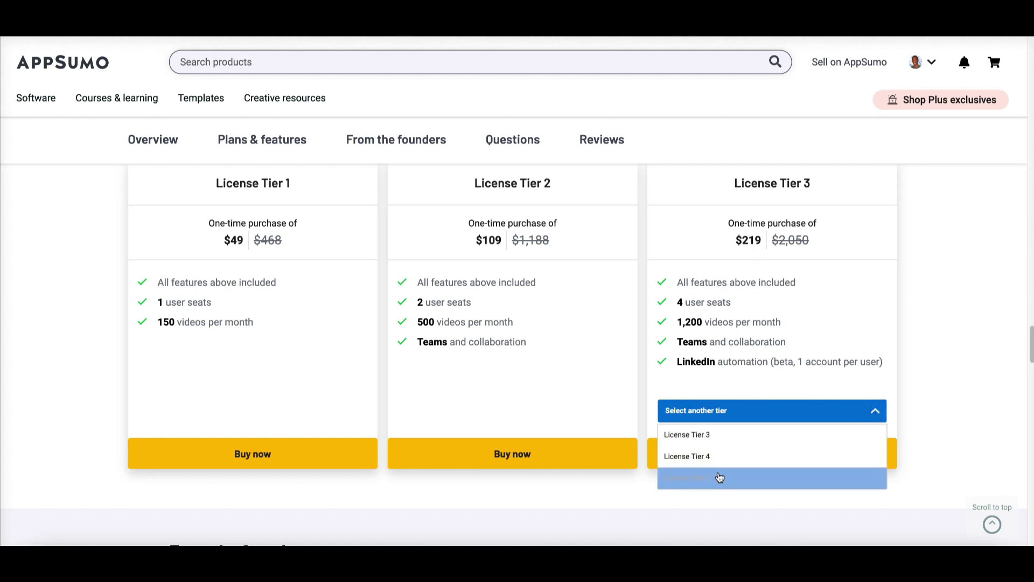
left_click(719, 478)
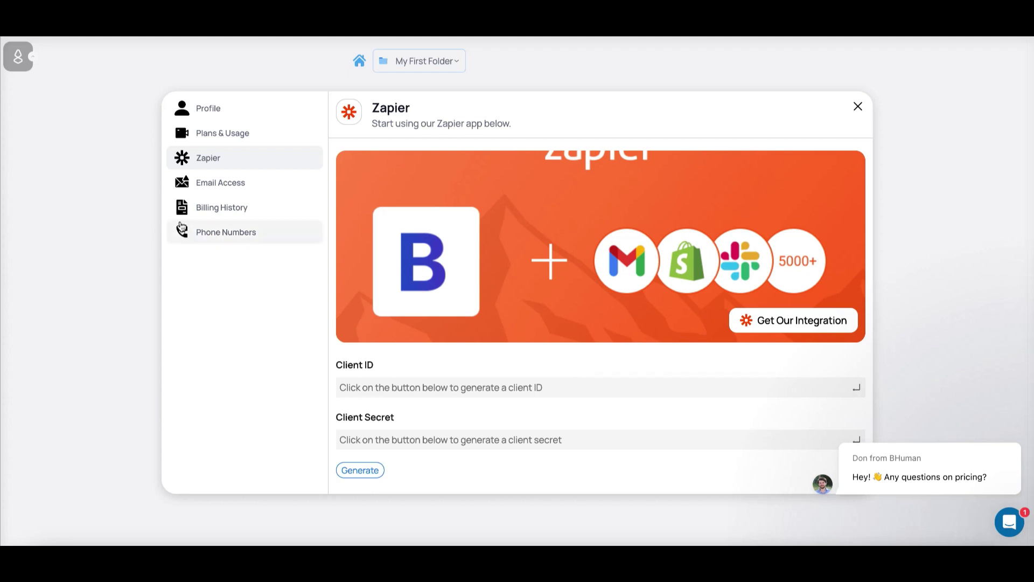
View the Phone Numbers section of BHuman's settings
left_click(212, 234)
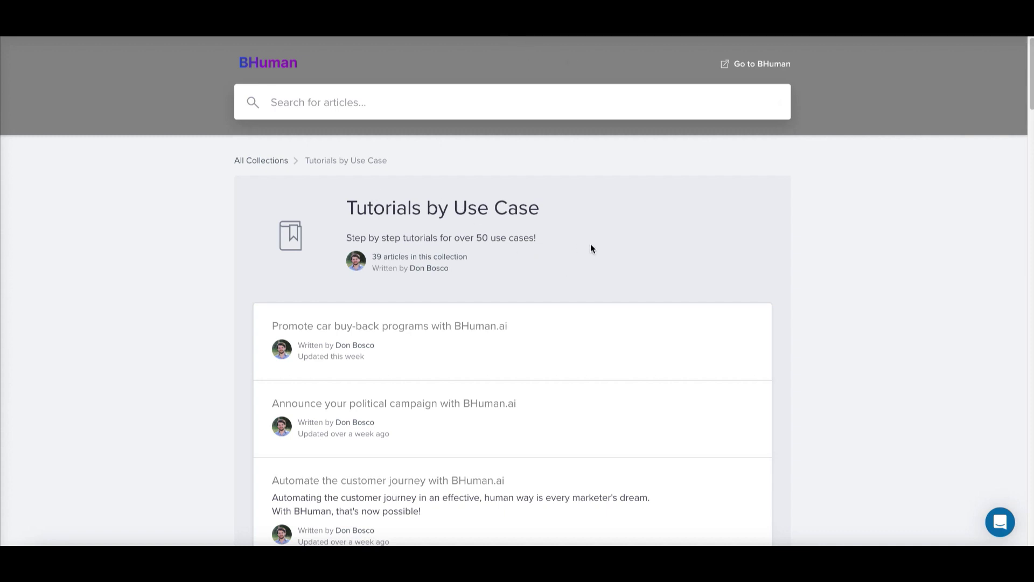
Open the 'Promote car buy-back programs with BHuman.ai' tutorial and launch its Scribe walkthrough
scroll(591, 249, "down", 1)
left_click_drag(1028, 70, 981, 72)
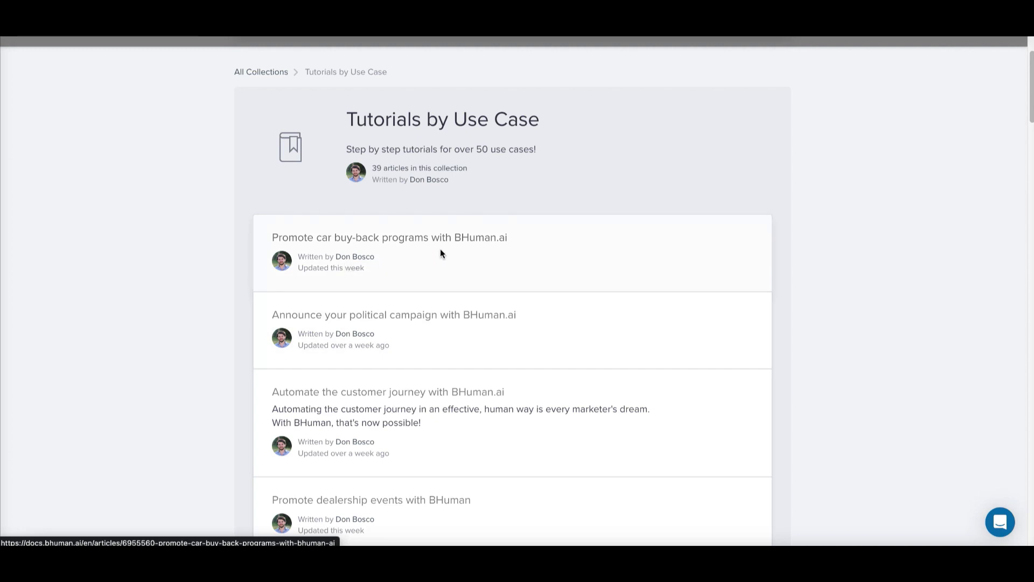
left_click(349, 257)
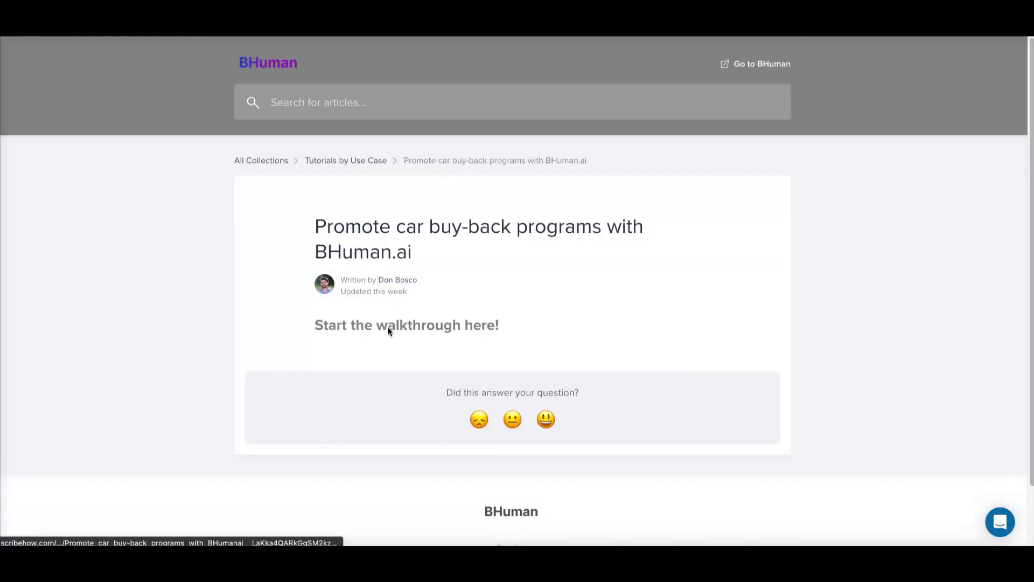
left_click(386, 326)
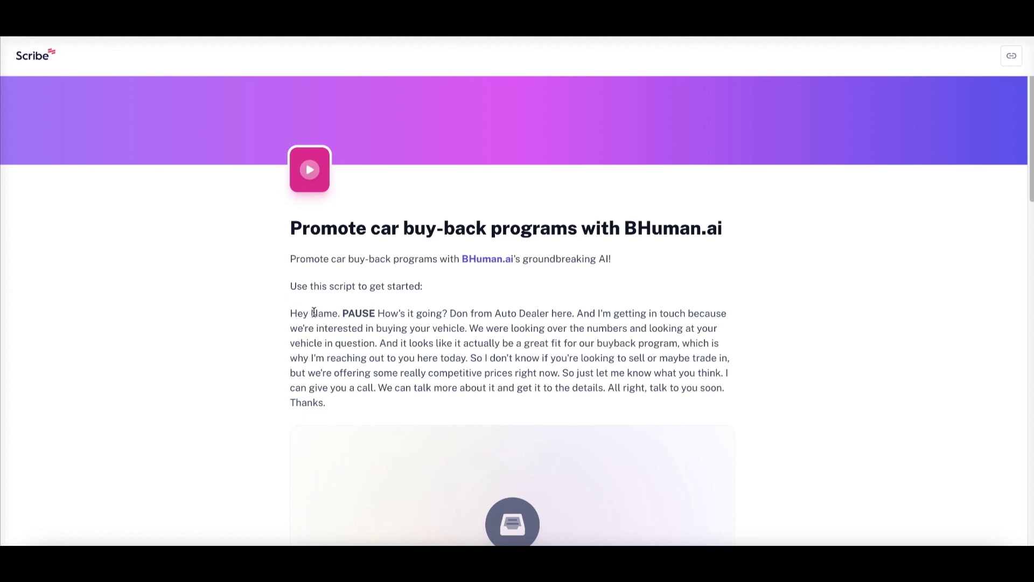
Start the 'How to record a video' guide and advance to step 4, 'Start Training'
scroll(323, 388, "down", 5)
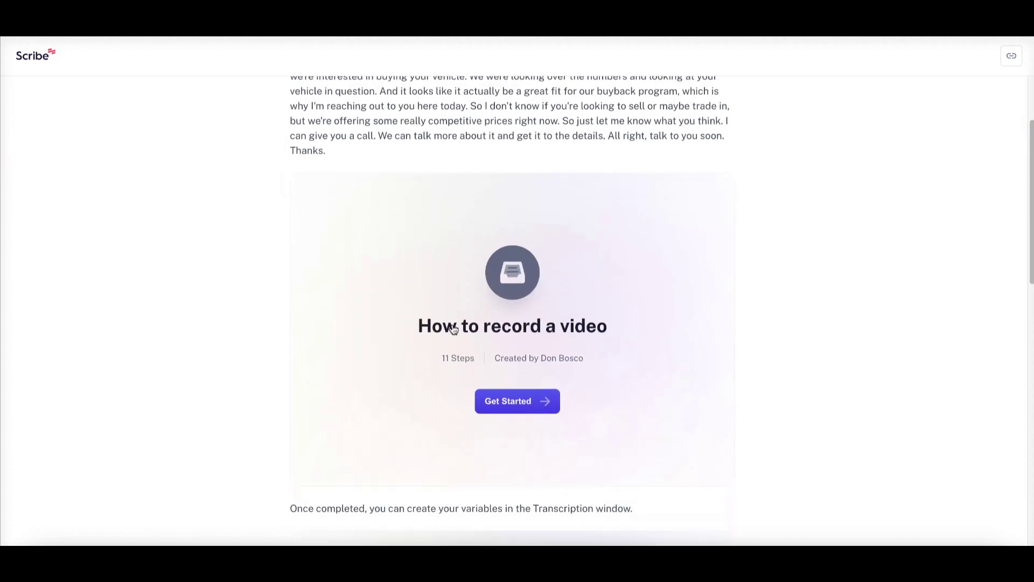
left_click(512, 401)
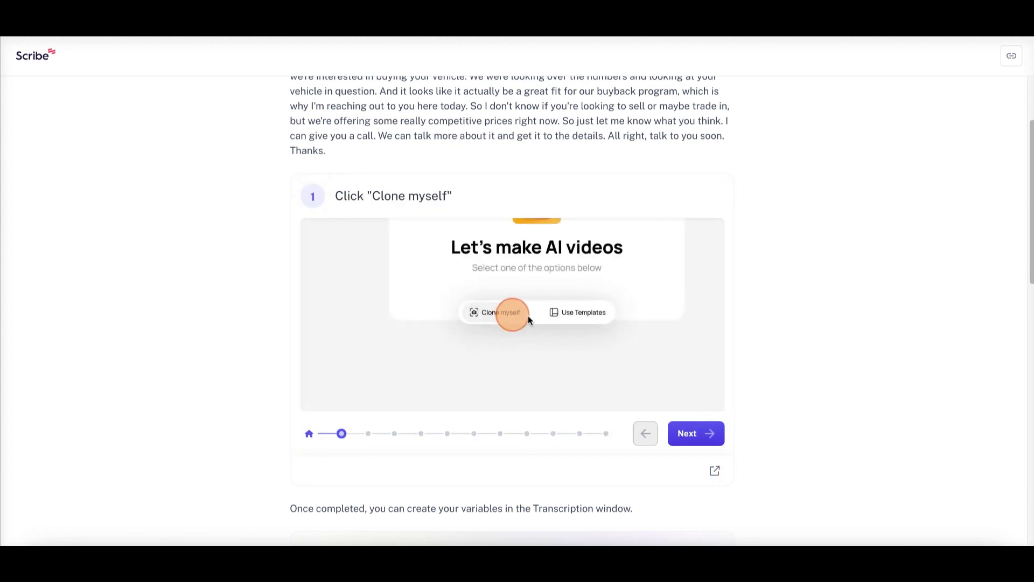
left_click(707, 442)
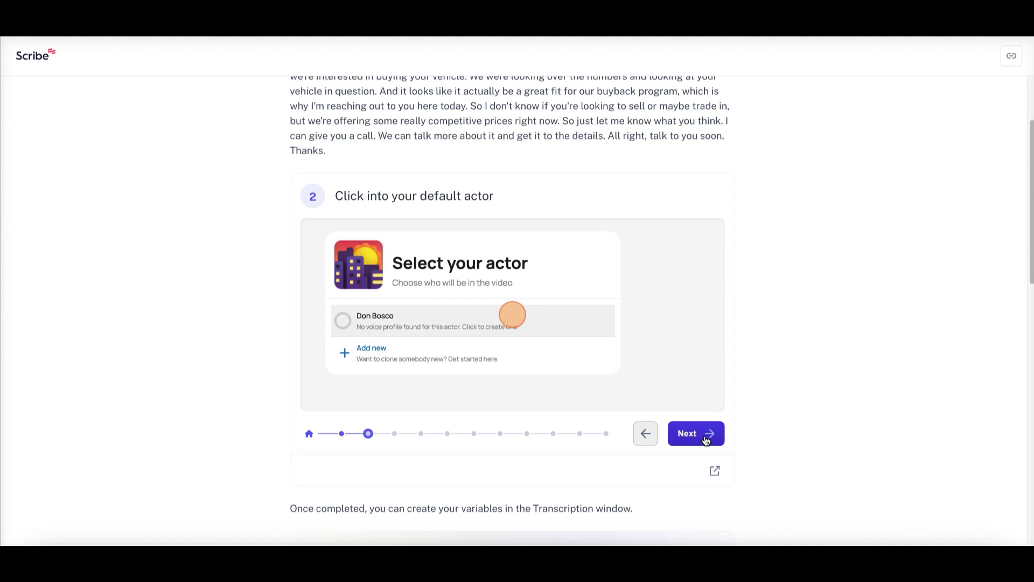
left_click(706, 441)
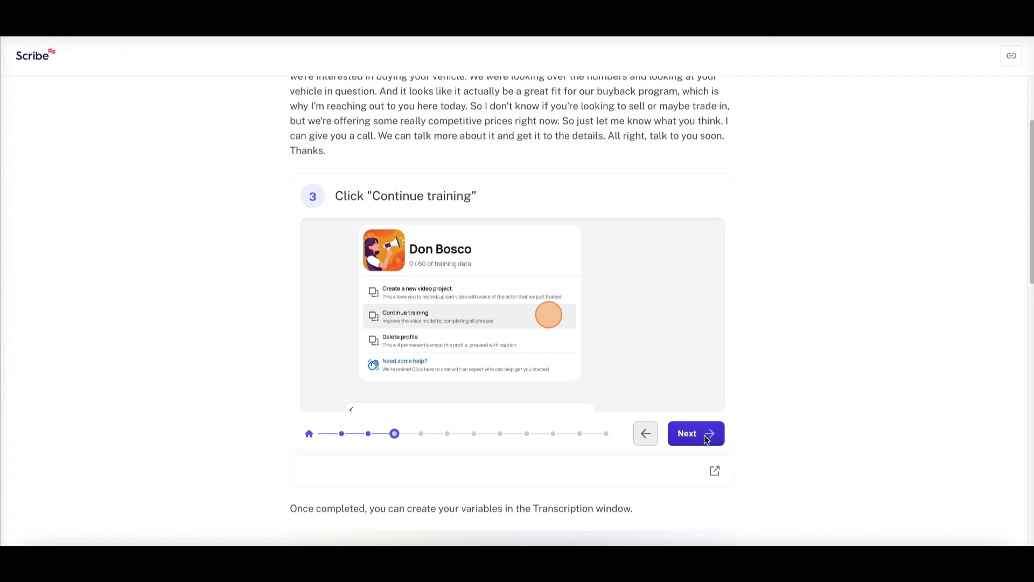
left_click(707, 439)
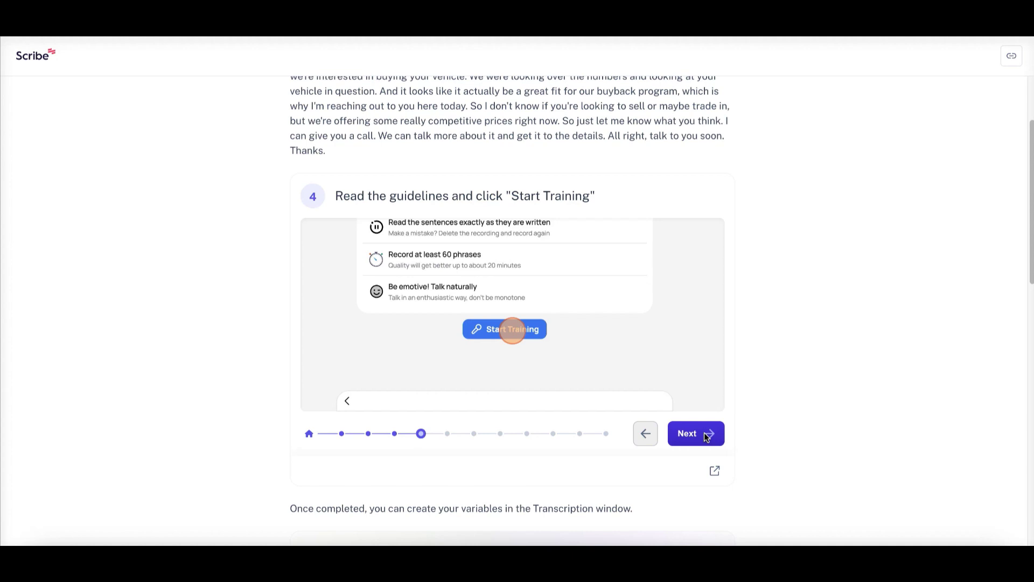
Advance the recording guide through steps 5 to 10, from recording phrases to the voice wait
left_click(707, 437)
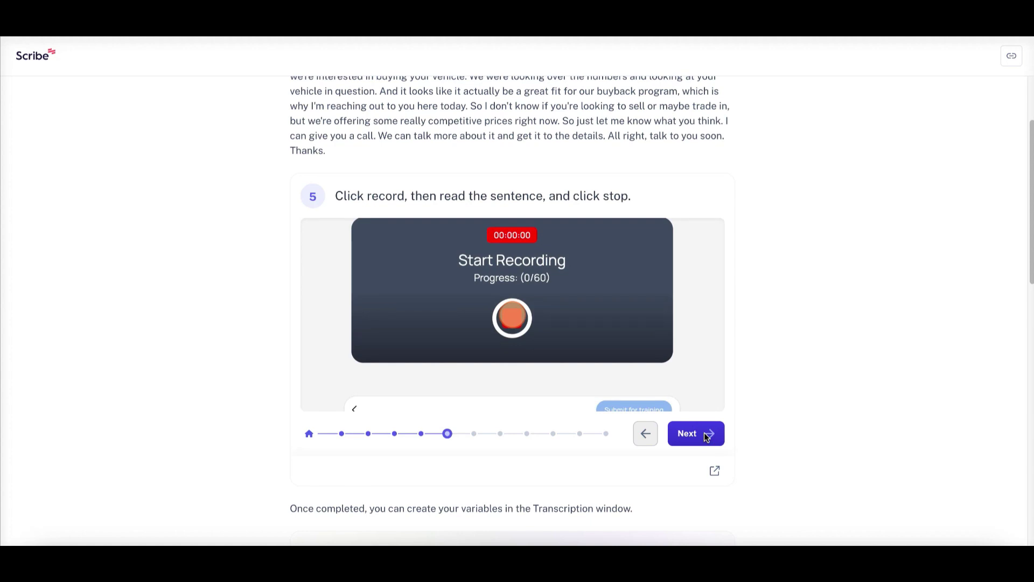
left_click(707, 437)
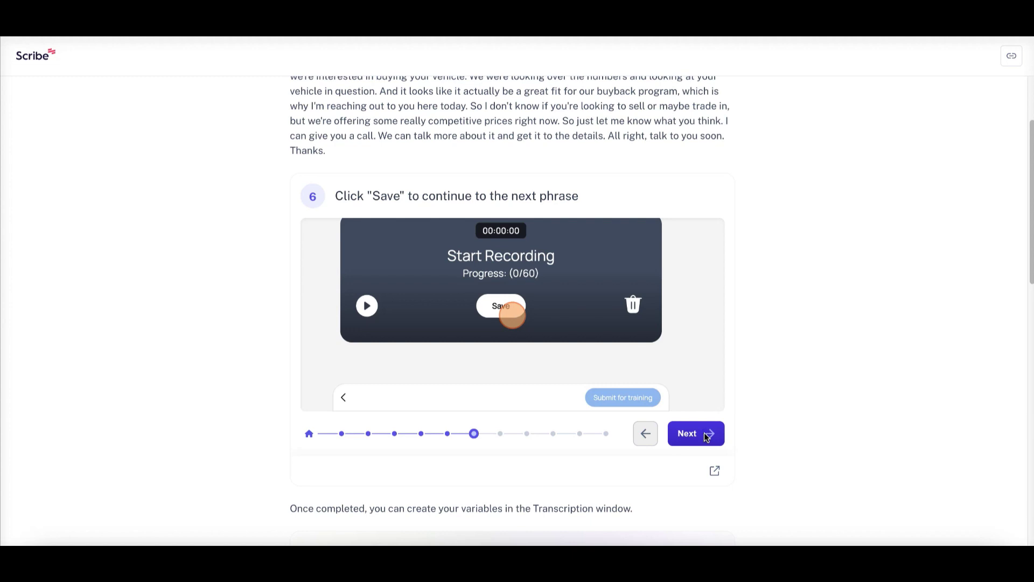
left_click(706, 437)
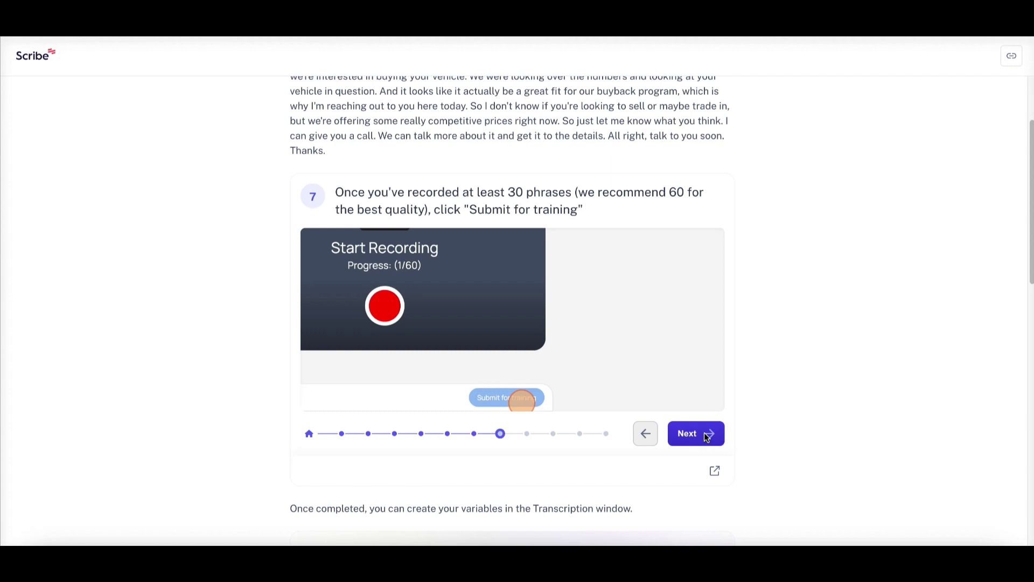
left_click(704, 433)
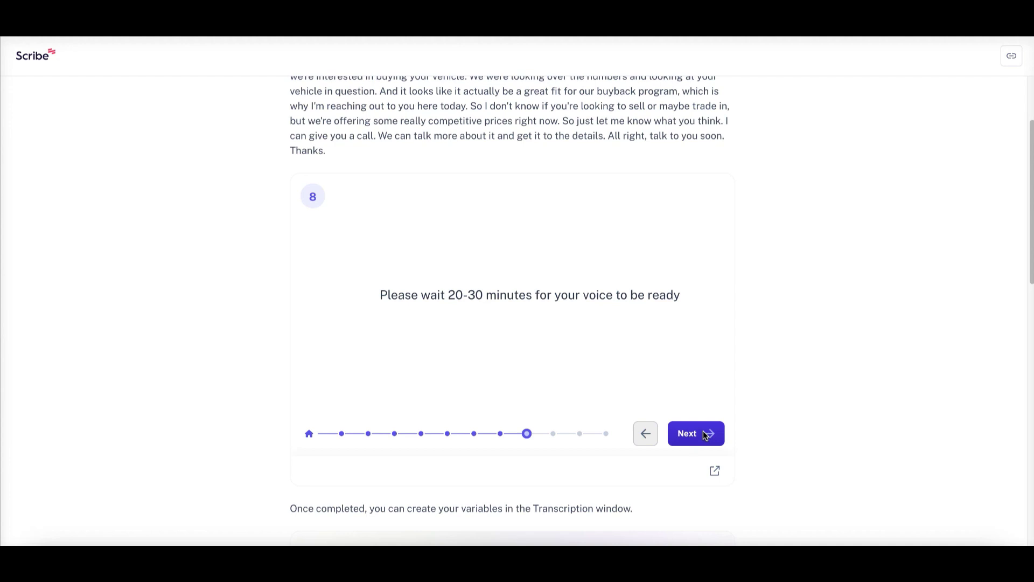
left_click(703, 431)
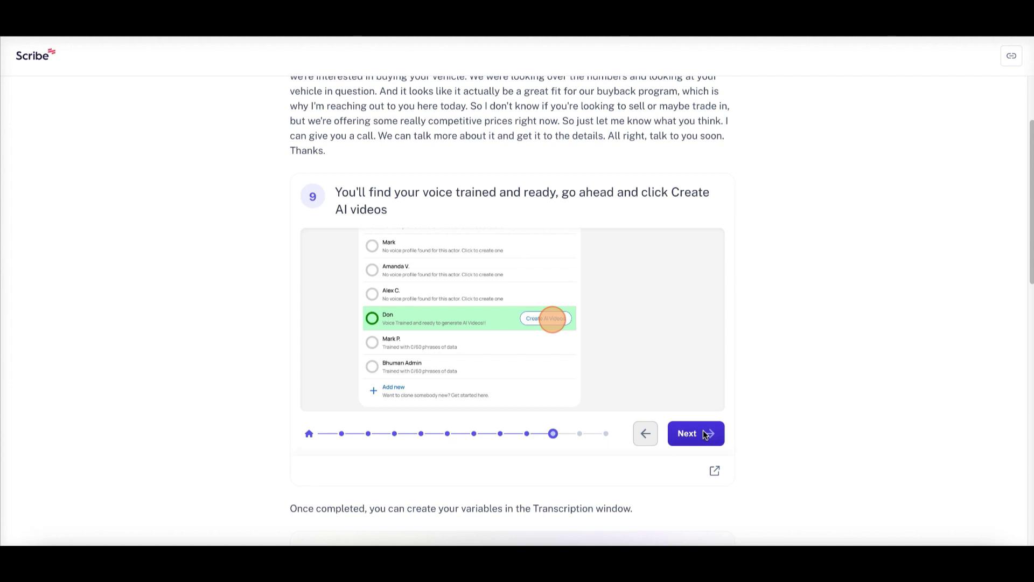
left_click(704, 432)
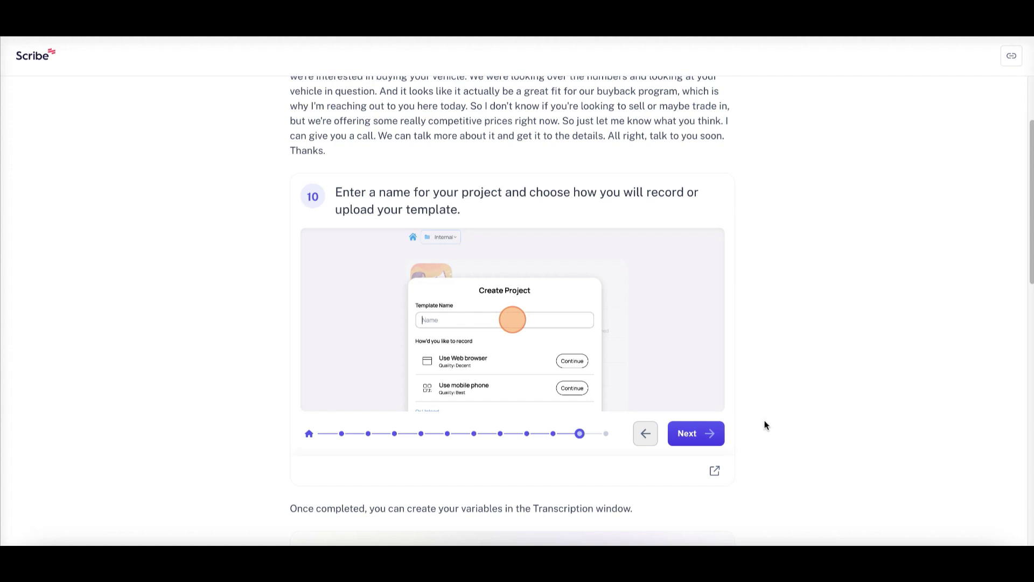
Reach the final note, finish the guide, and restart it at step 1, 'Clone myself'
left_click(699, 435)
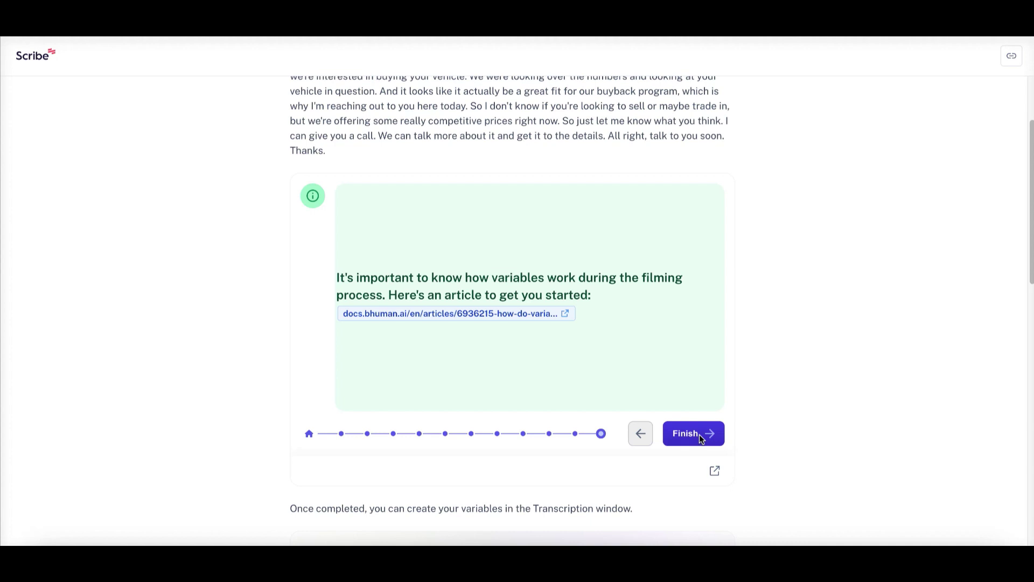
left_click(674, 437)
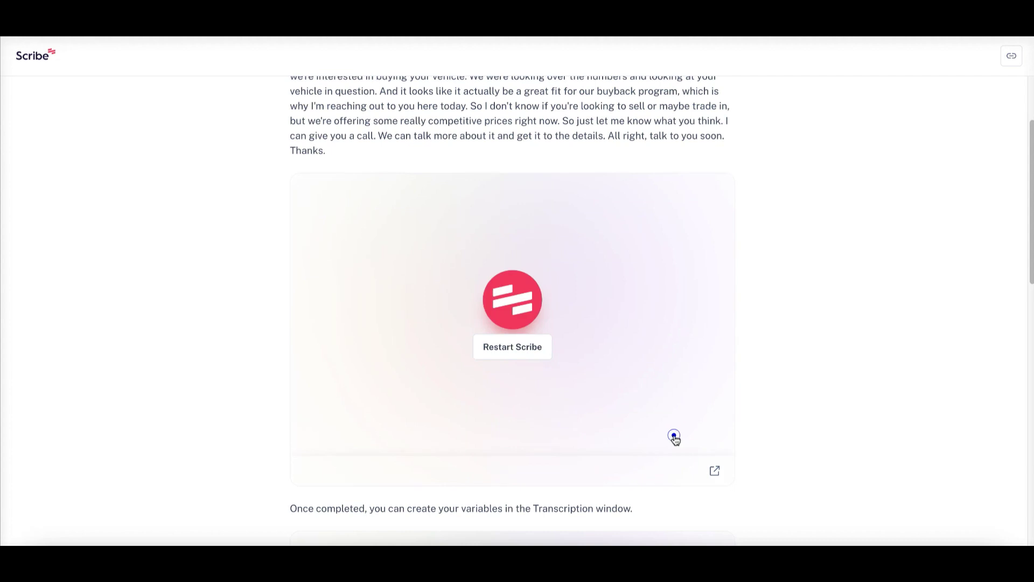
left_click(539, 350)
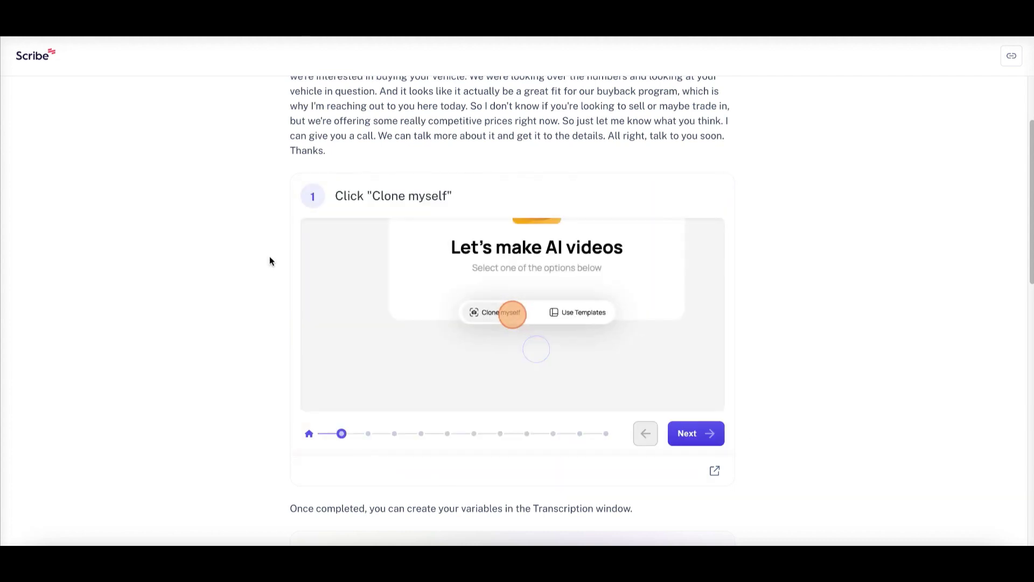
Start the 'How to create variables' guide and read through to the name and vehicle example
scroll(800, 371, "down", 8)
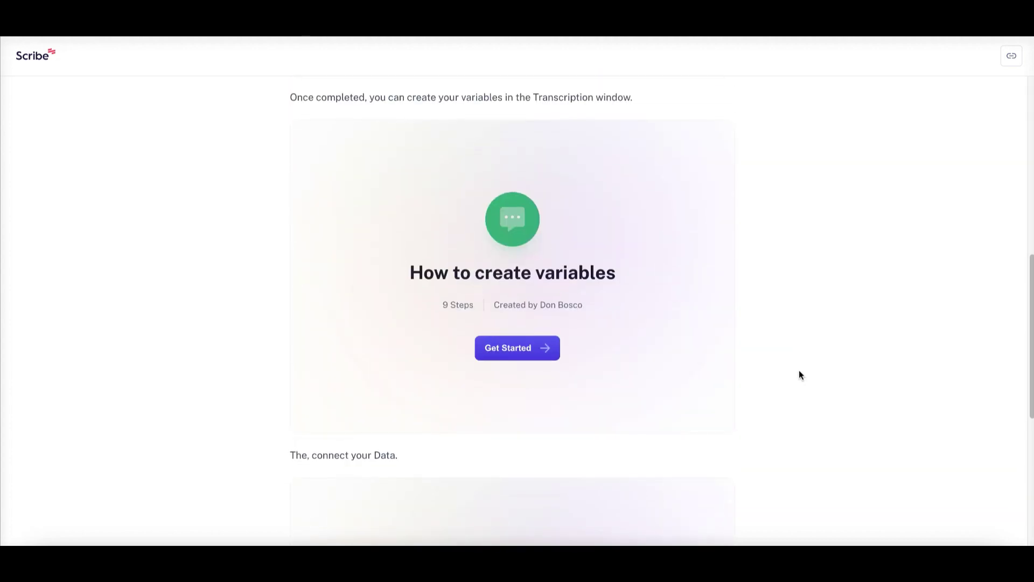
left_click(536, 349)
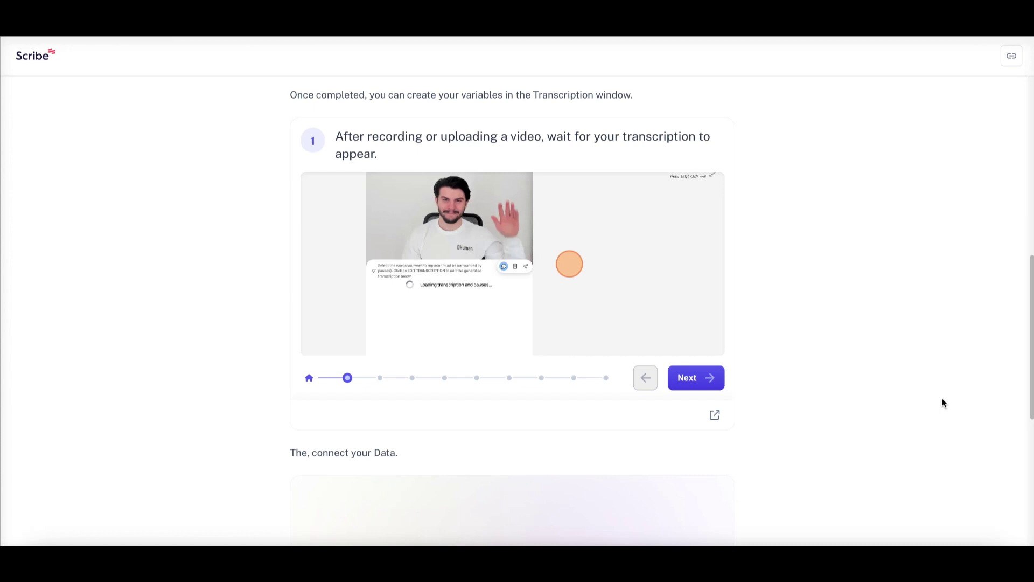
left_click(713, 381)
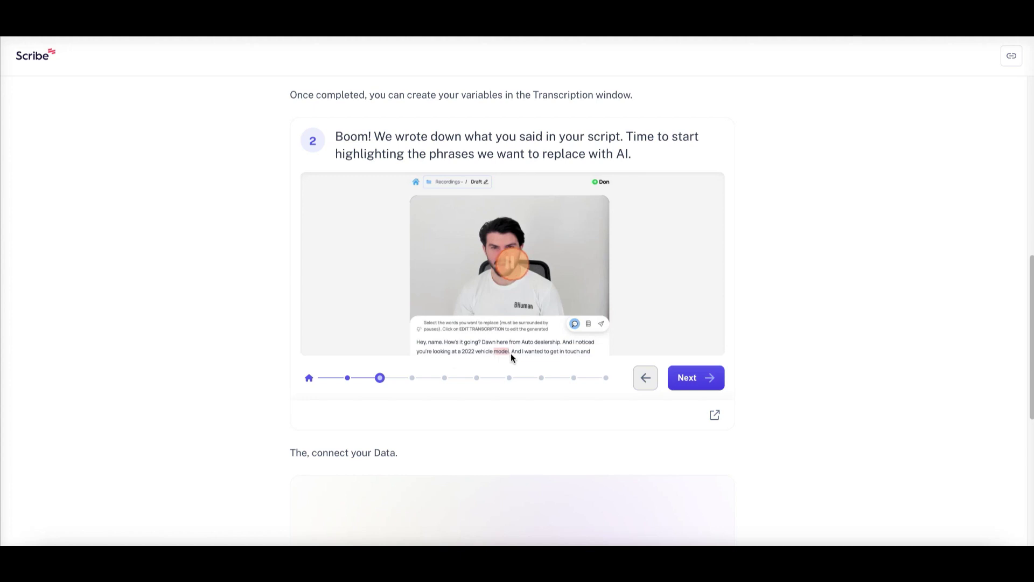
left_click(688, 380)
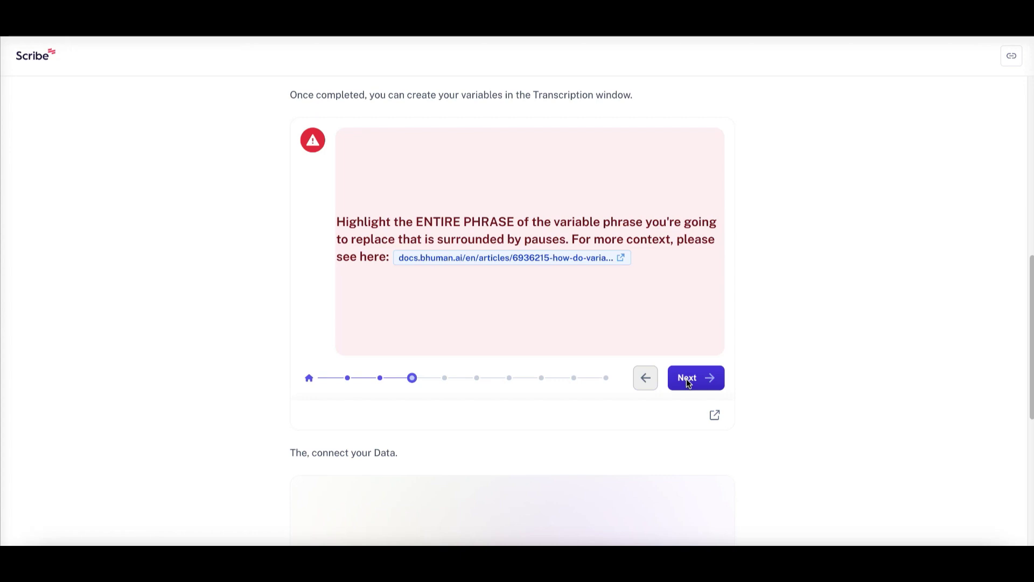
left_click(688, 380)
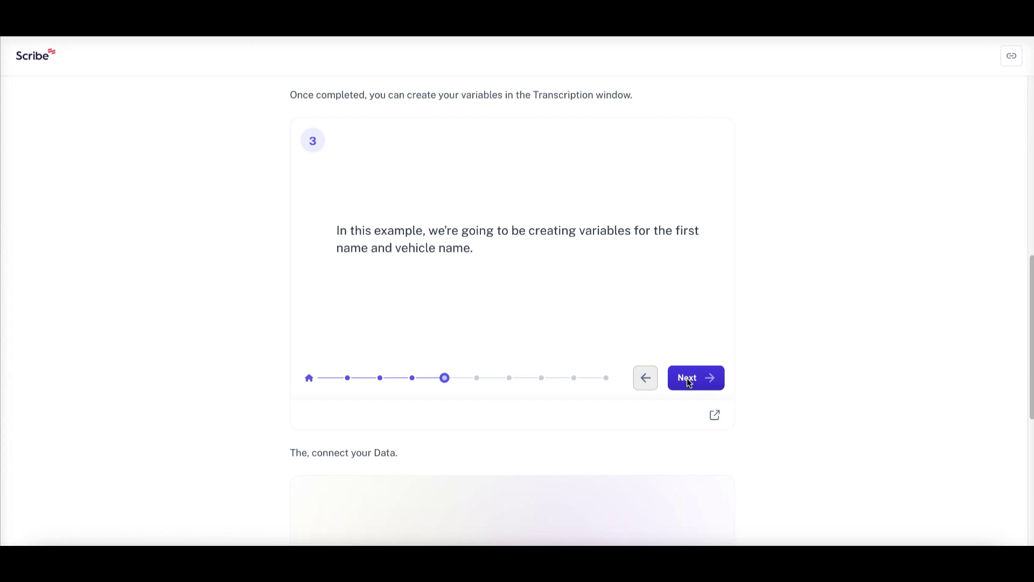
Step through highlighting 'Hi Name' and '2022 vehicle model', naming both variables, then finish
left_click(688, 378)
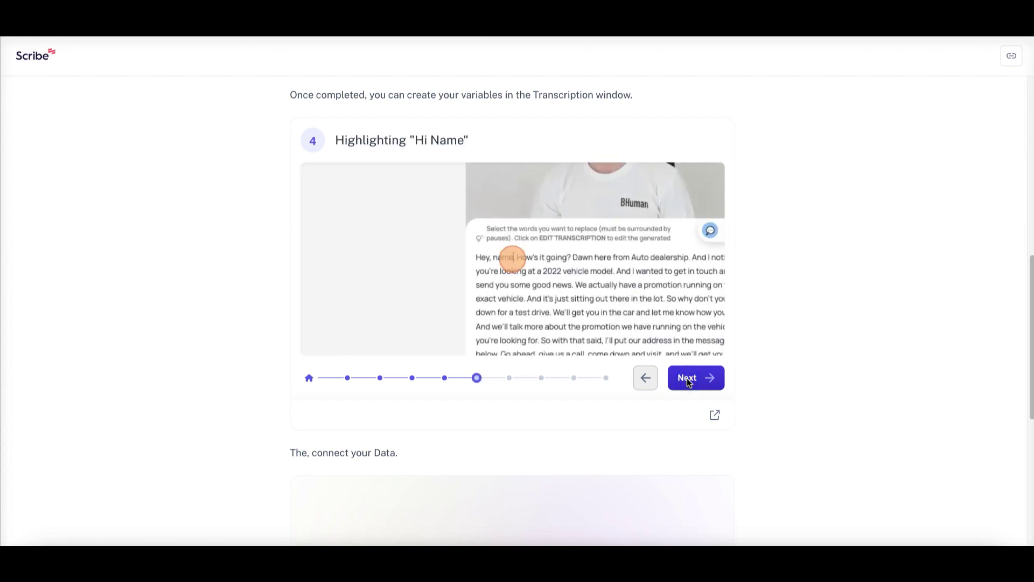
left_click(689, 379)
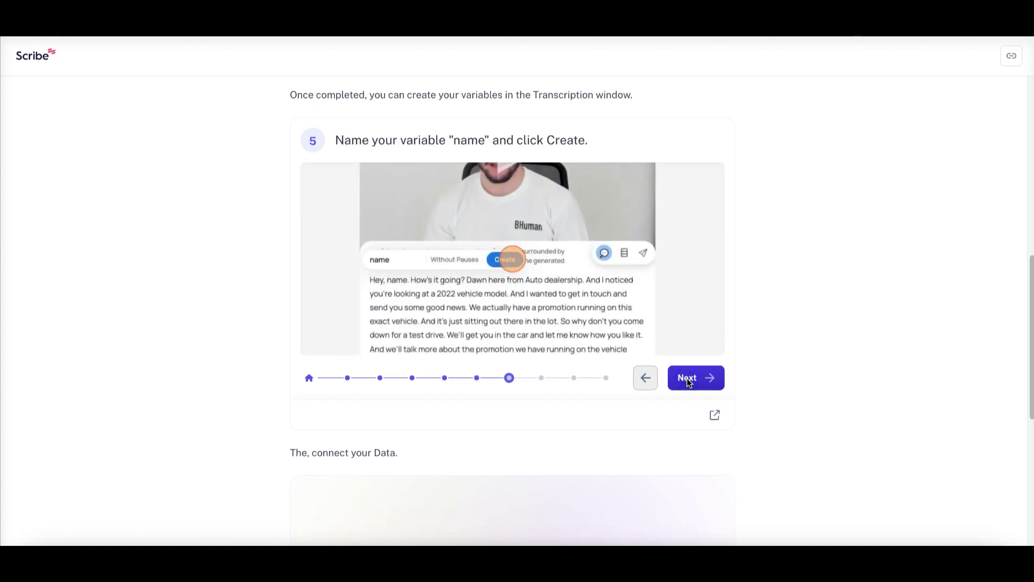
left_click(689, 379)
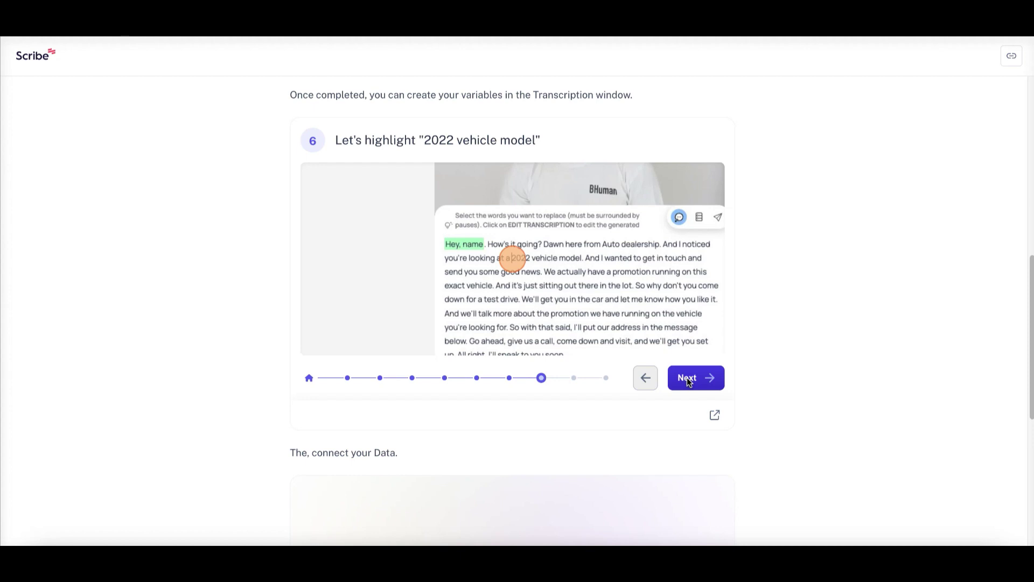
left_click(688, 379)
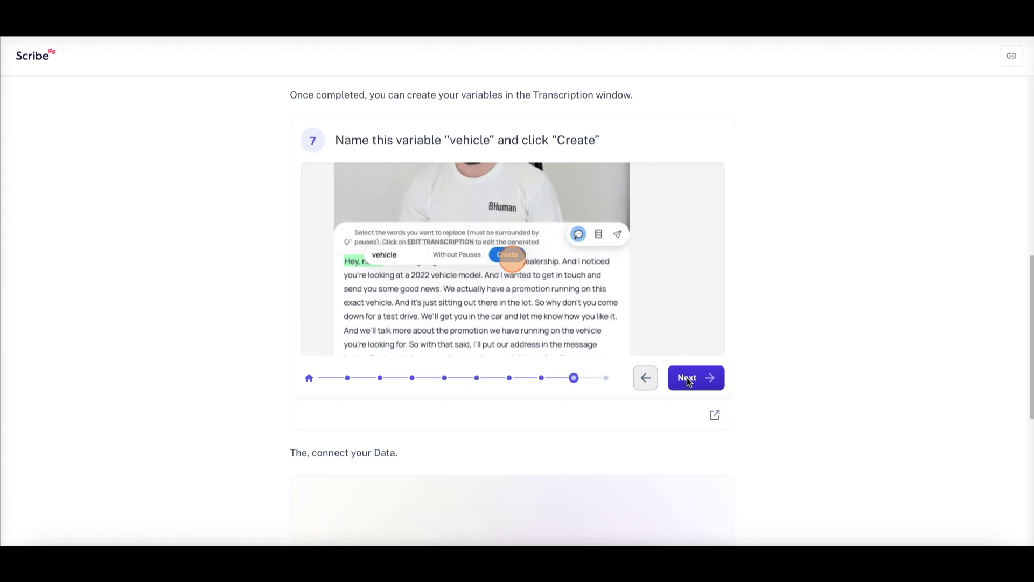
left_click(688, 373)
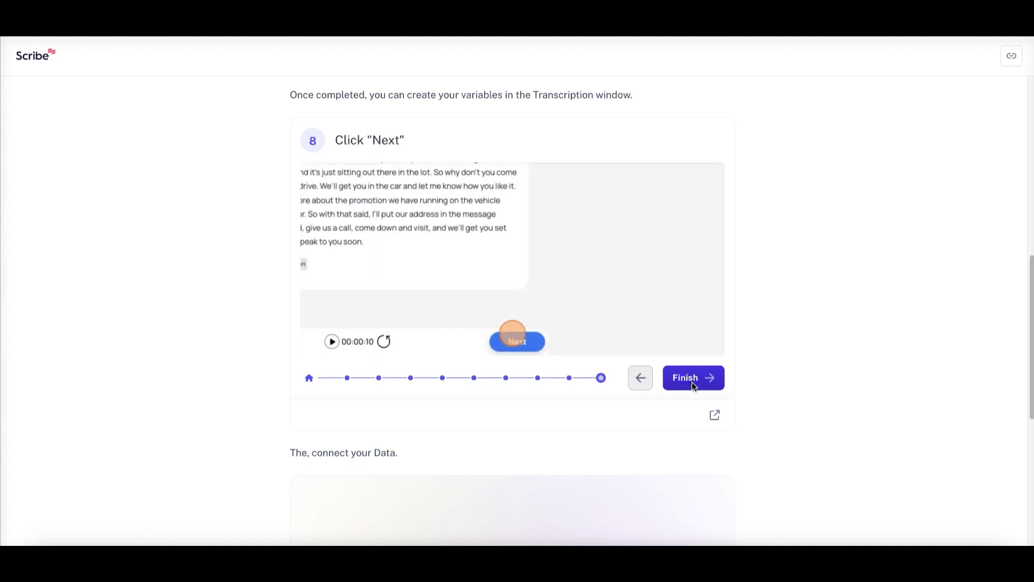
left_click(691, 381)
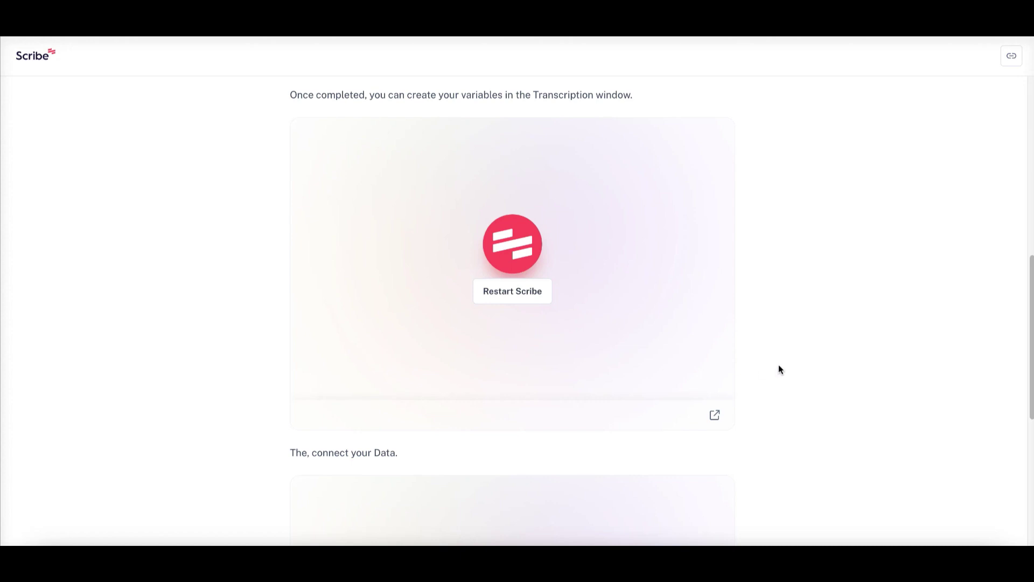
Run the 'How to connect your data' guide past its documentation links to the end screen
scroll(779, 369, "down", 6)
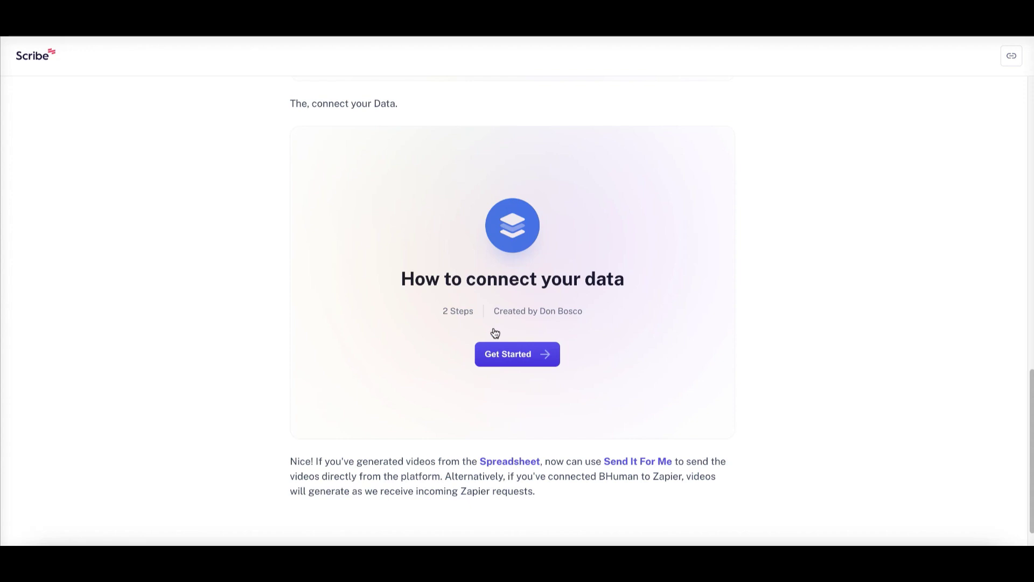
left_click(520, 354)
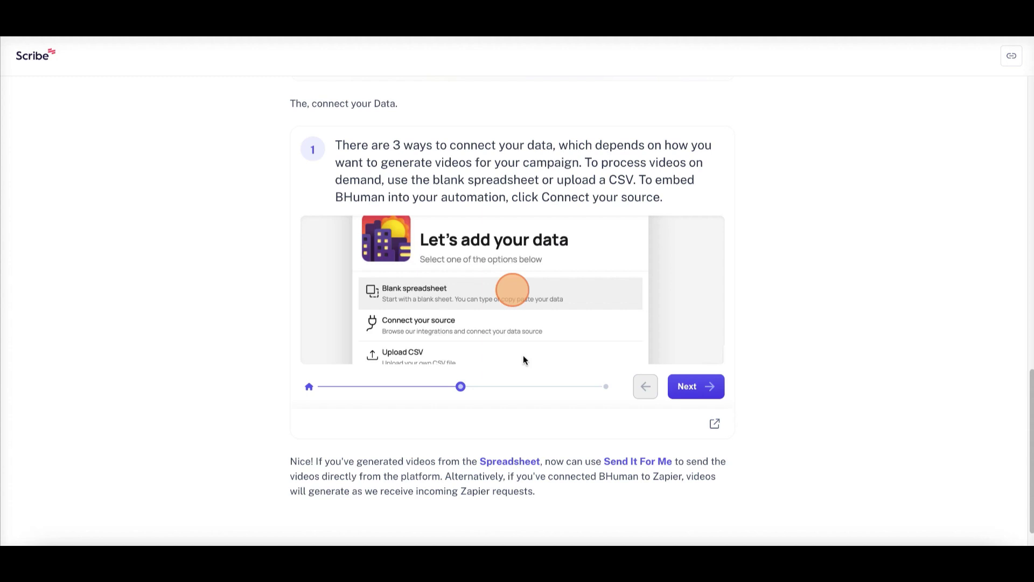
left_click(685, 388)
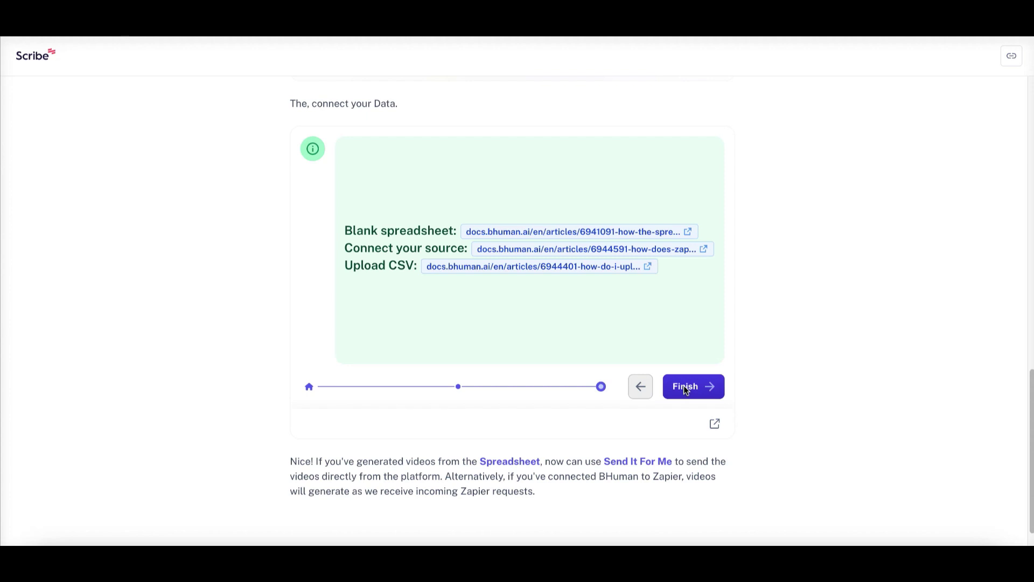
left_click(685, 387)
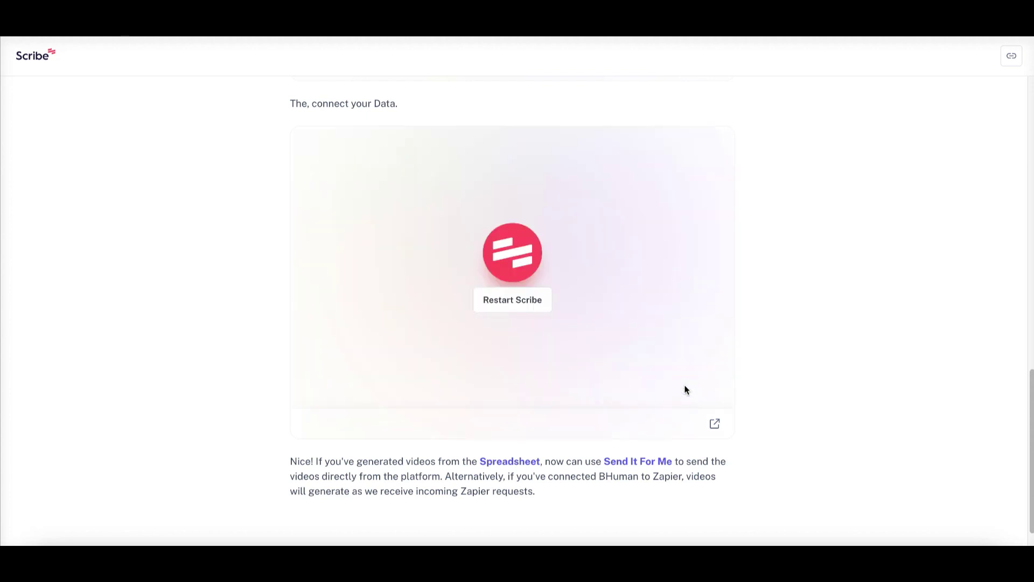
Scroll back up to the car buy-back guide's title and script
scroll(782, 368, "down", 1)
scroll(782, 368, "up", 10)
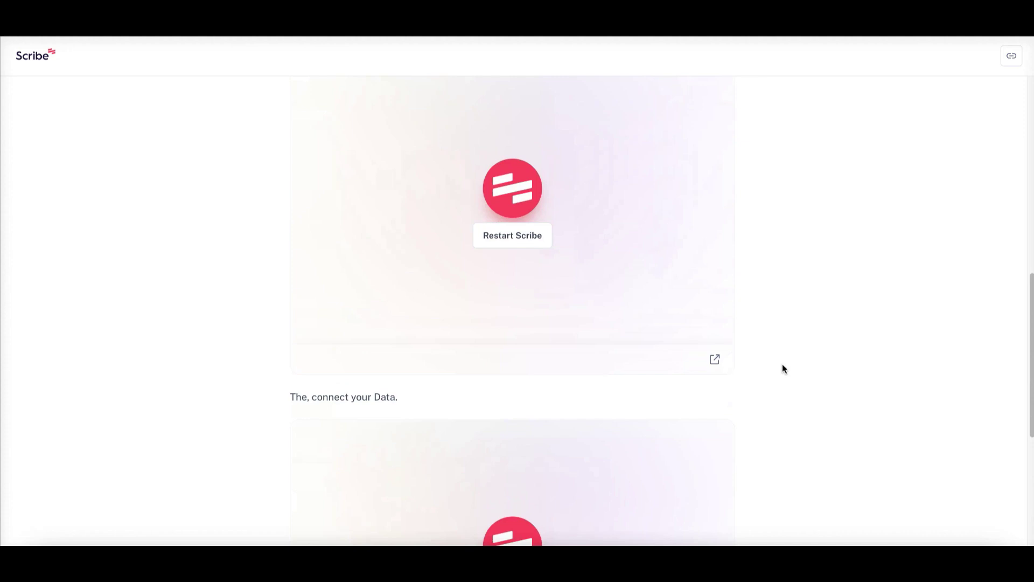
scroll(783, 368, "up", 5)
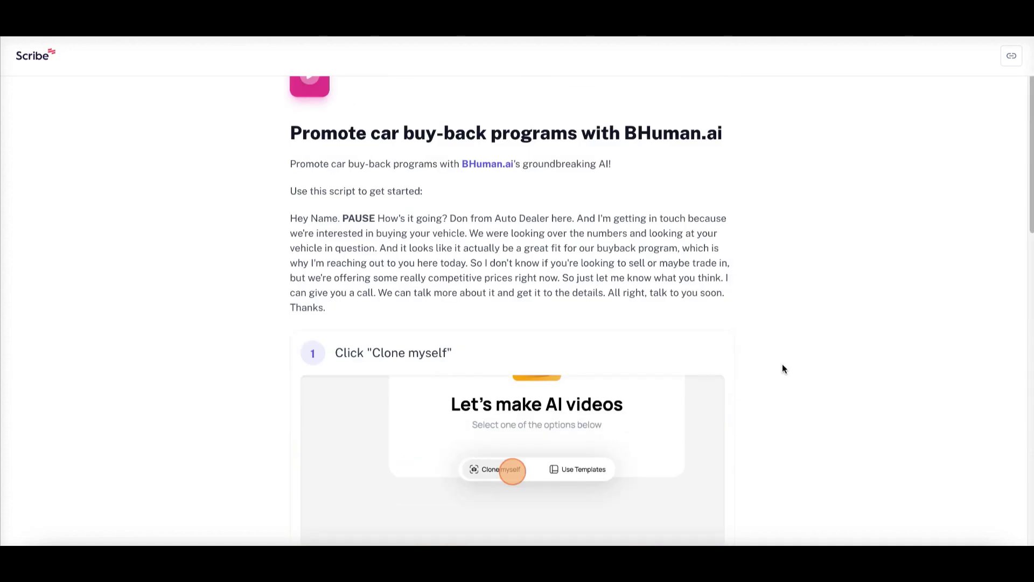